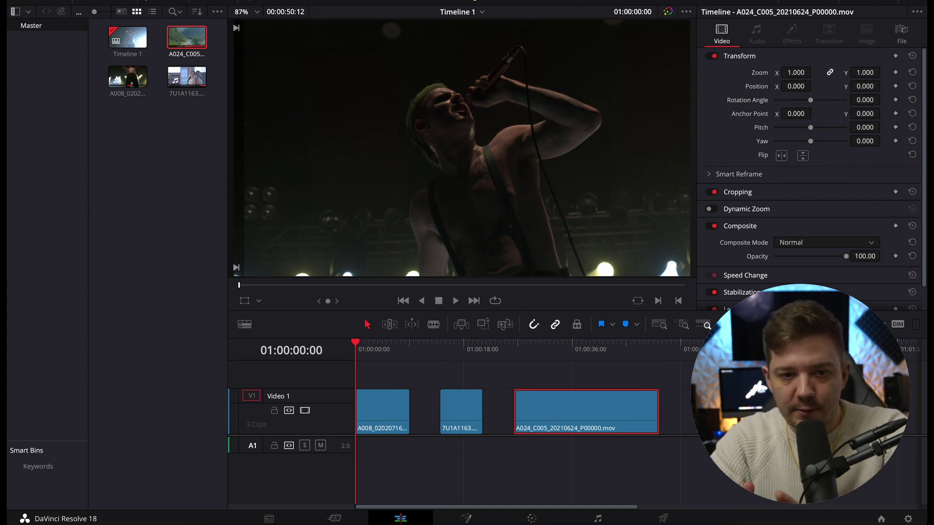
# - Preview the bride and mountain-river clips, rewind to the timeline start, and switch to the Color page
pyautogui.click(441, 352)
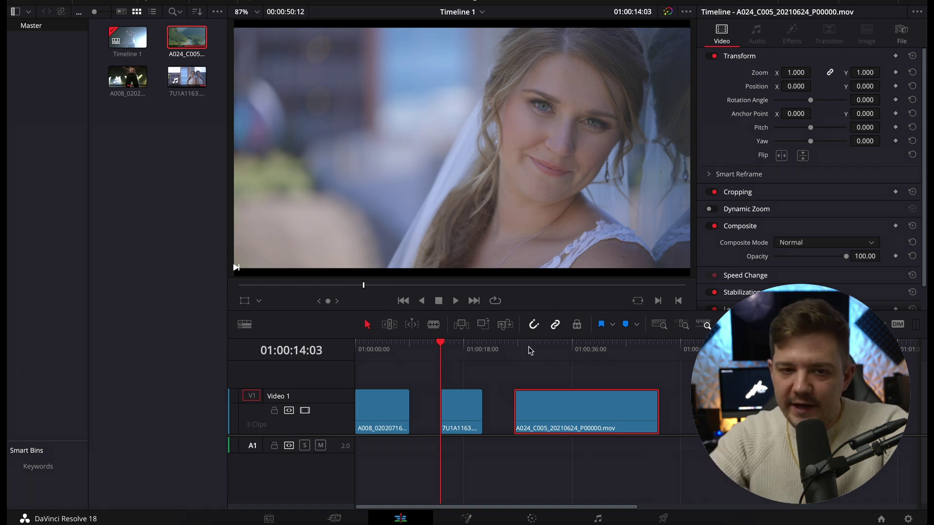
pyautogui.click(514, 350)
pyautogui.press('Home')
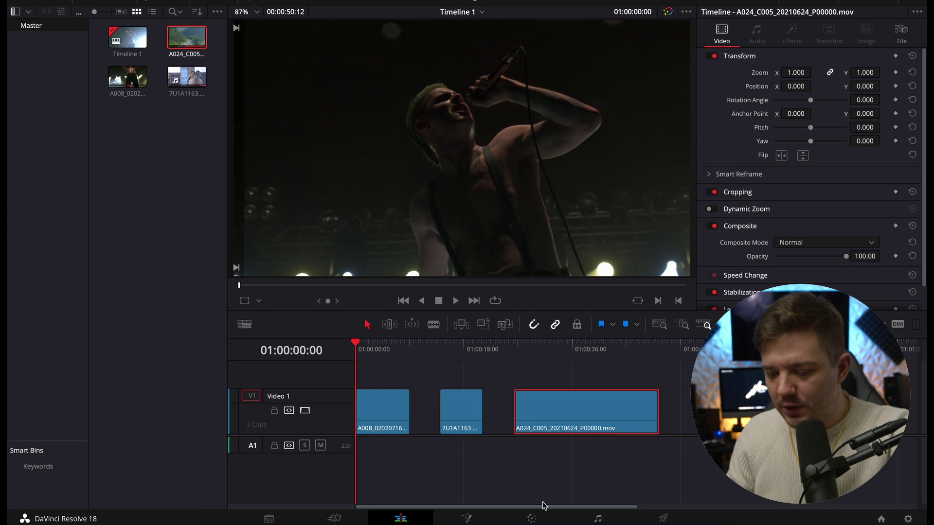
pyautogui.click(532, 519)
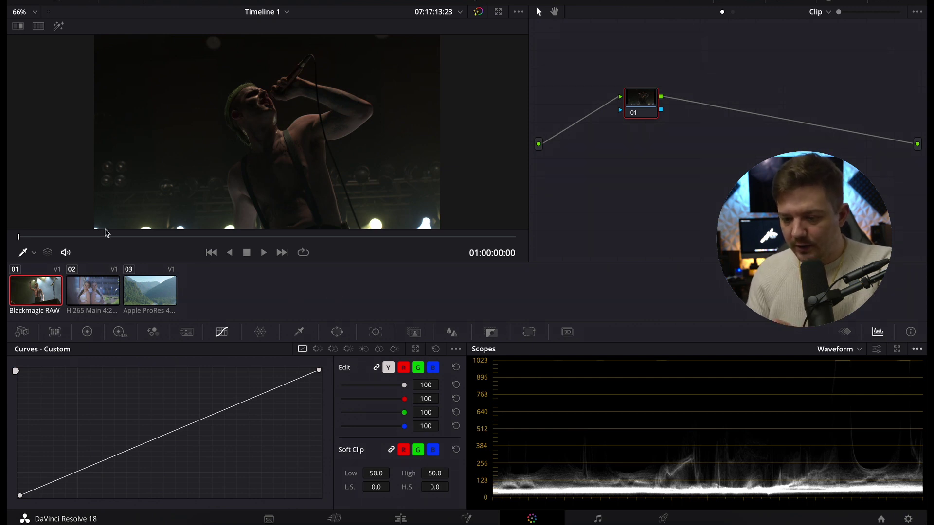
# - Play the concert clip and scrub back to an earlier bright frame
pyautogui.press('space')
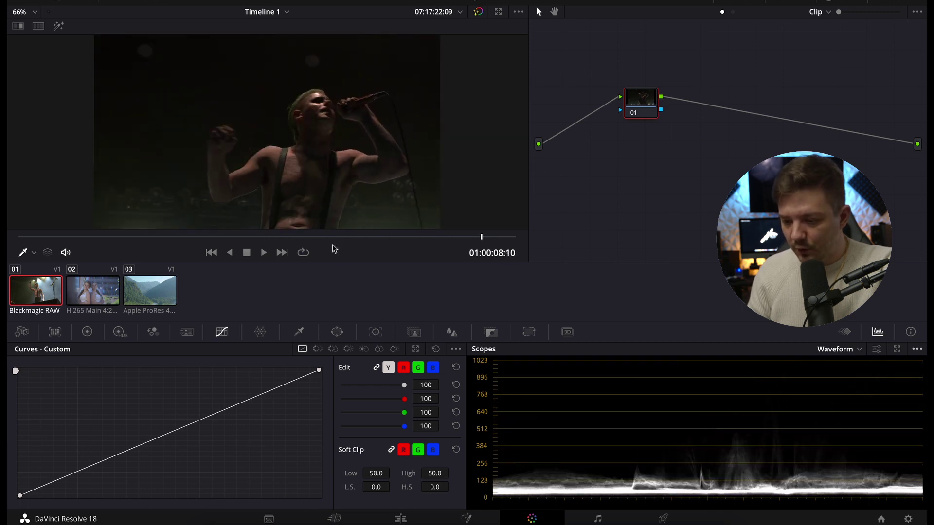
pyautogui.moveTo(331, 237); pyautogui.dragTo(201, 238)
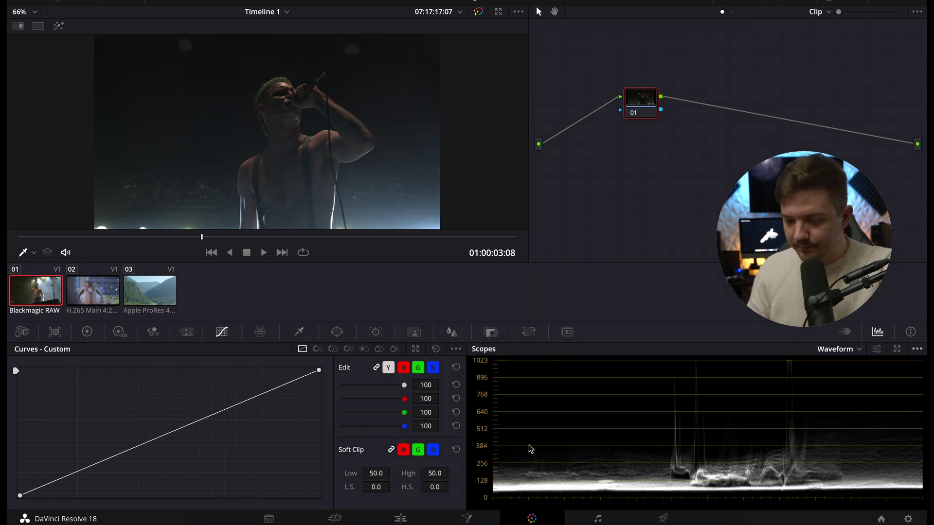
pyautogui.press('space')
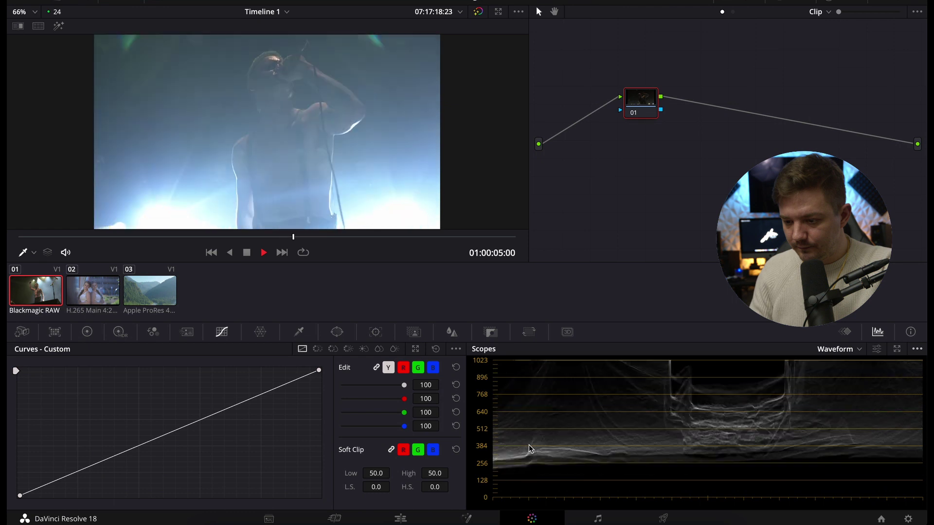
pyautogui.press('space')
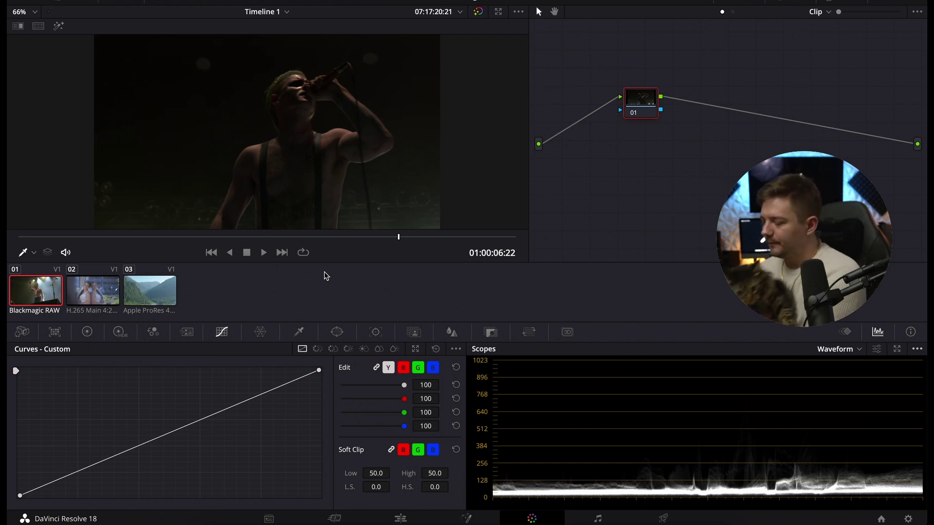
# - Rewind and park the playhead on the concert clip's frame at 01:00:03:07
pyautogui.press('Home')
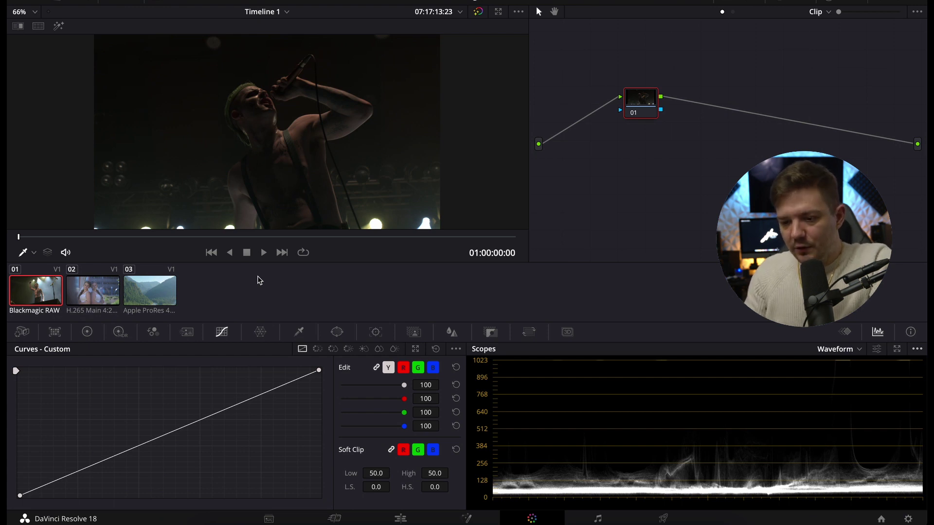
pyautogui.press('space')
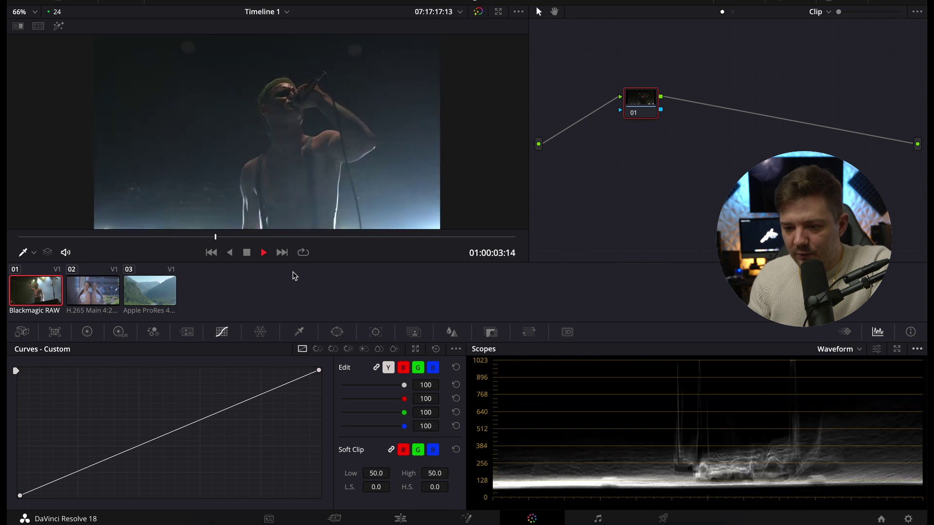
pyautogui.click(220, 238)
pyautogui.moveTo(217, 238)
pyautogui.mouseDown()
pyautogui.moveTo(192, 238)
pyautogui.moveTo(199, 234)
pyautogui.mouseUp()
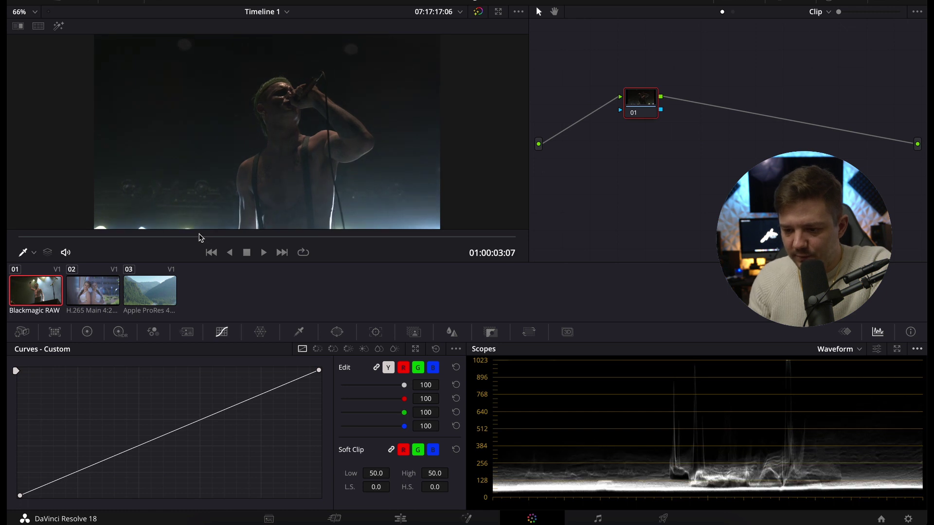
pyautogui.moveTo(199, 238)
pyautogui.mouseDown()
pyautogui.moveTo(190, 237)
pyautogui.moveTo(198, 239)
pyautogui.mouseUp()
# - In the Primaries wheels, set the concert clip's lift to -0.01 and gain to 1.21
pyautogui.click(87, 332)
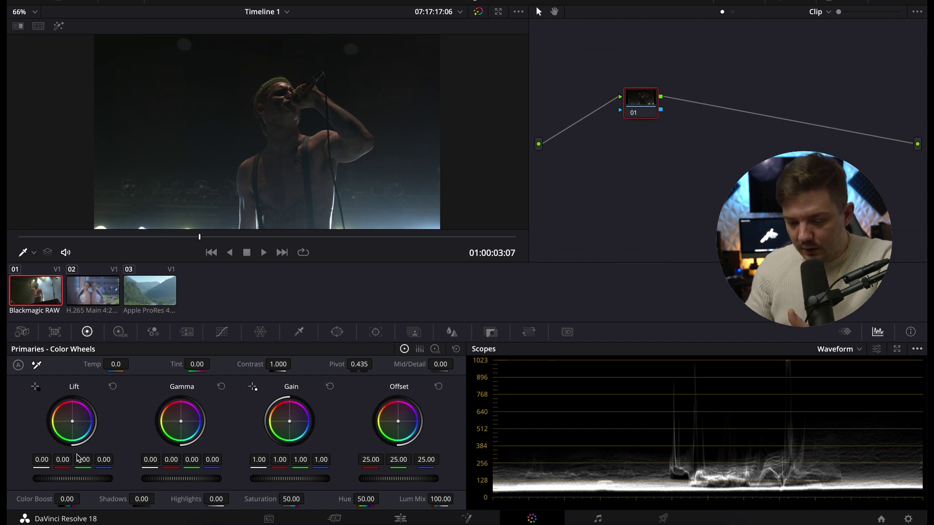
pyautogui.moveTo(73, 478); pyautogui.dragTo(56, 478)
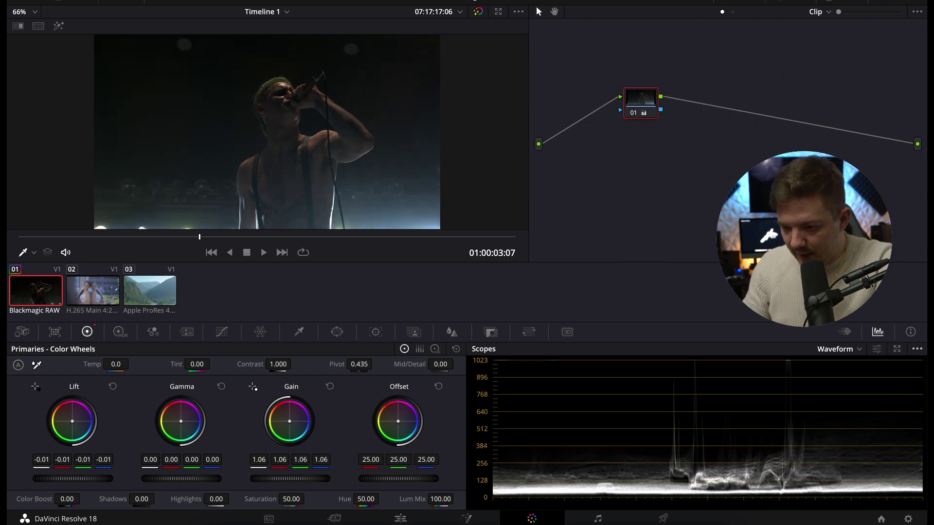
pyautogui.moveTo(290, 479); pyautogui.dragTo(304, 478)
pyautogui.click(302, 237)
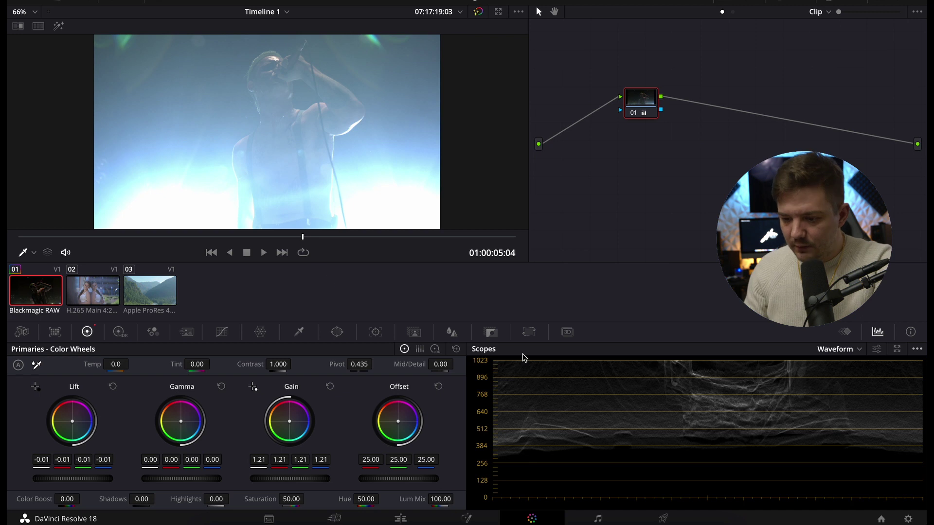
# - On a darker frame near two seconds, push lift to -0.02 and gain to 1.43
pyautogui.moveTo(287, 237); pyautogui.dragTo(246, 238)
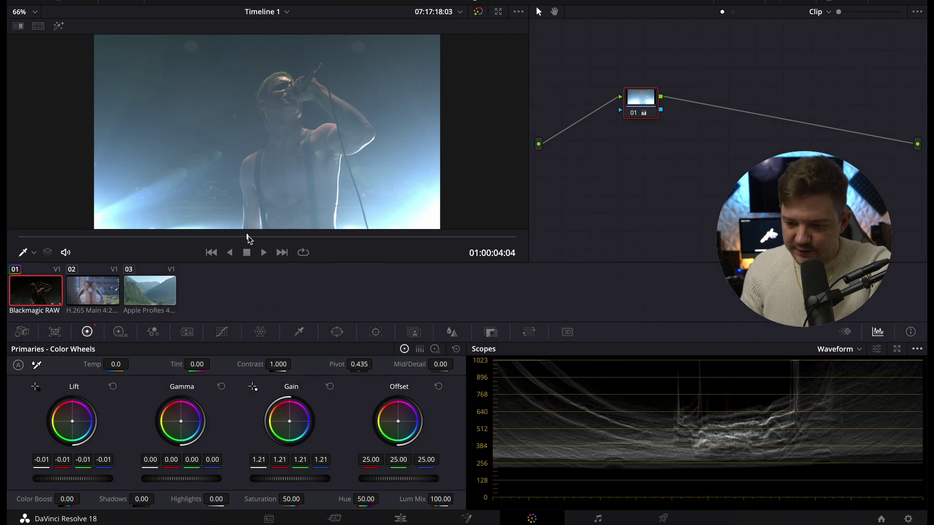
pyautogui.moveTo(248, 238); pyautogui.dragTo(138, 246)
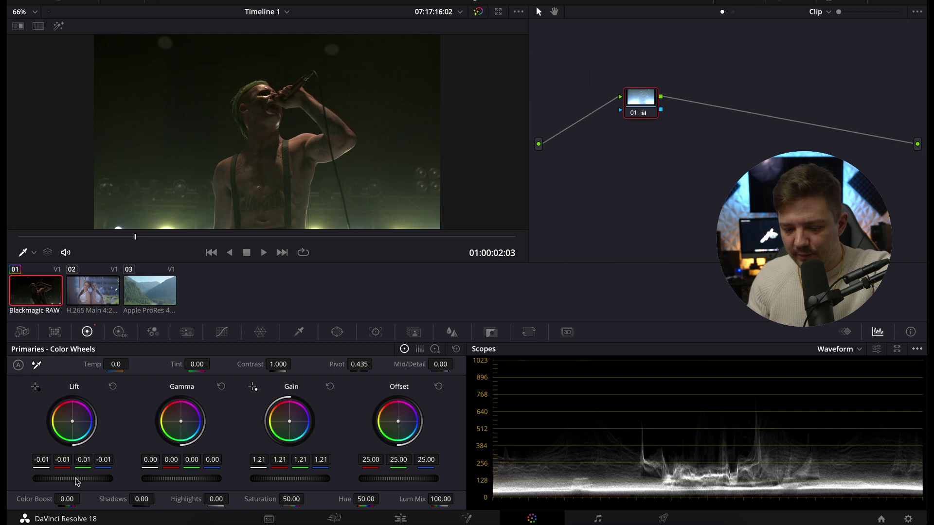
pyautogui.moveTo(73, 479); pyautogui.dragTo(69, 478)
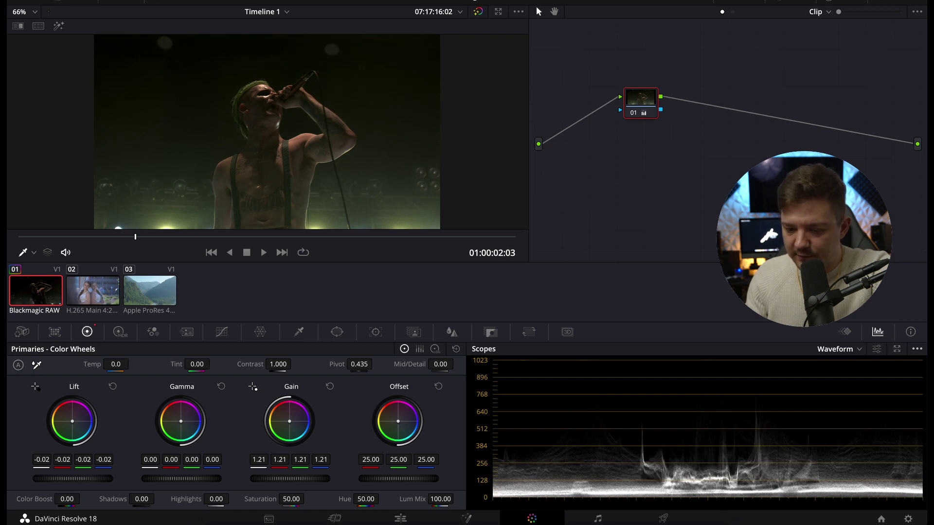
pyautogui.moveTo(69, 479); pyautogui.dragTo(69, 479)
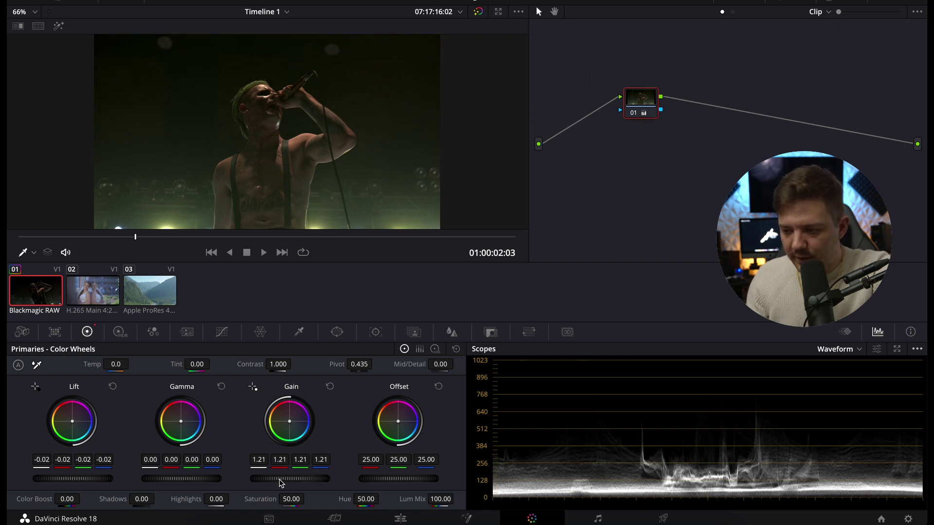
pyautogui.moveTo(290, 479); pyautogui.dragTo(311, 478)
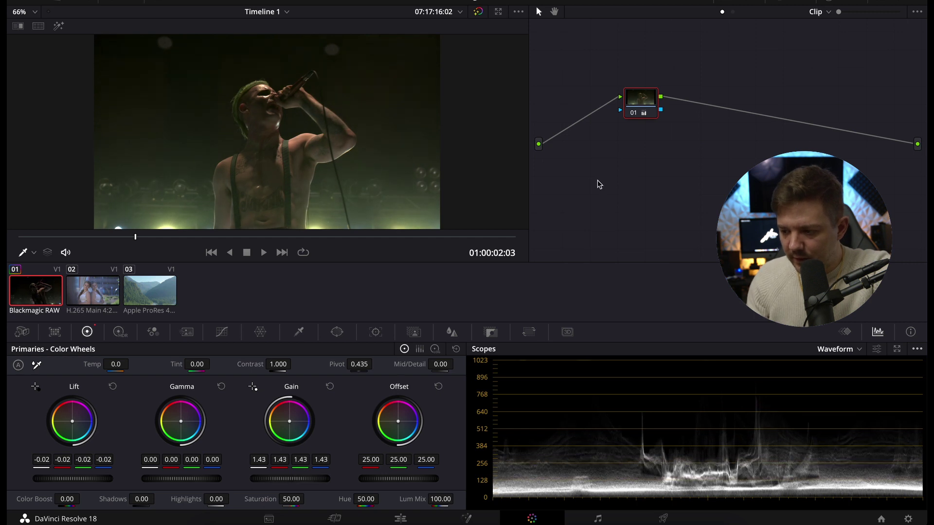
pyautogui.rightClick(647, 92)
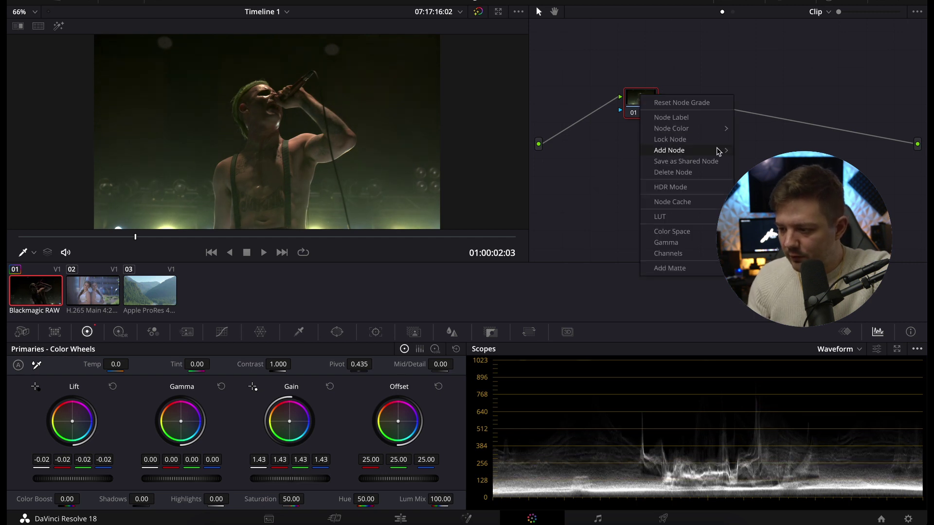
# - Add serial node 02 with gamma 0.07 and contrast 1.102, toggling node 01 to compare
pyautogui.moveTo(717, 150)
pyautogui.click(779, 151)
pyautogui.moveTo(181, 479); pyautogui.dragTo(199, 479)
pyautogui.moveTo(182, 478); pyautogui.dragTo(181, 479)
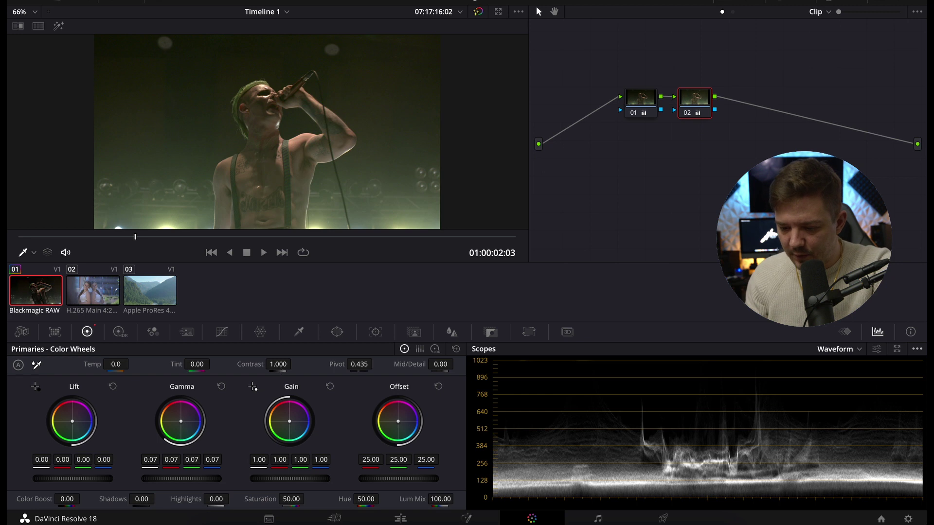
pyautogui.moveTo(278, 365); pyautogui.dragTo(287, 364)
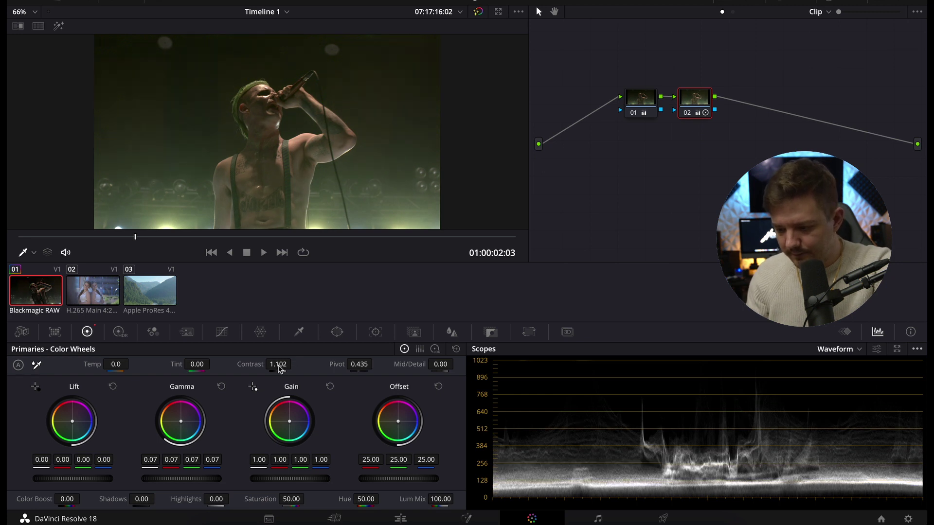
pyautogui.click(634, 113)
pyautogui.click(634, 112)
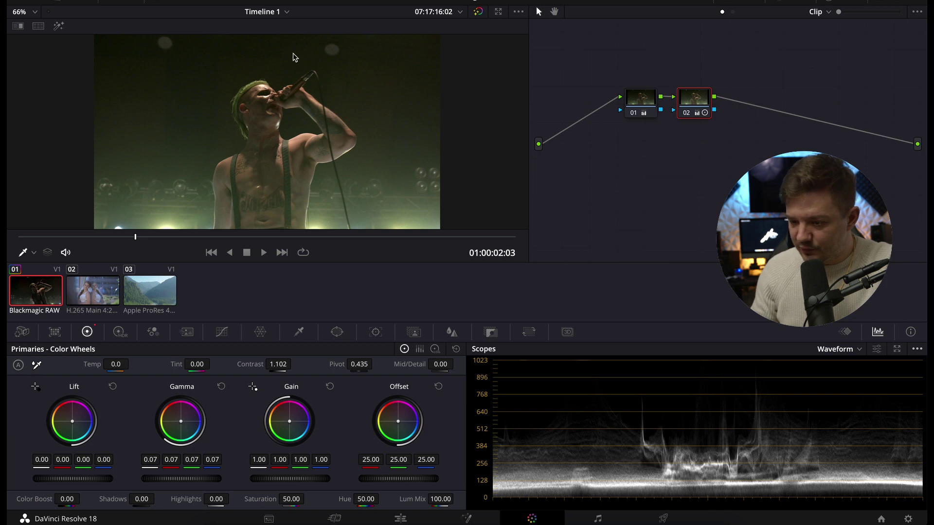
# - Switch the scopes from Waveform to the RGB Parade view for the concert clip
pyautogui.click(851, 350)
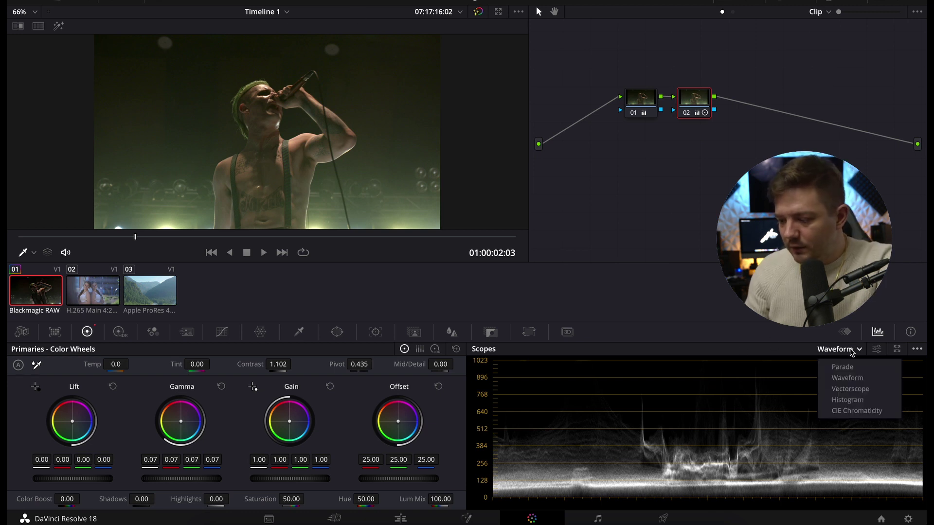
pyautogui.click(764, 351)
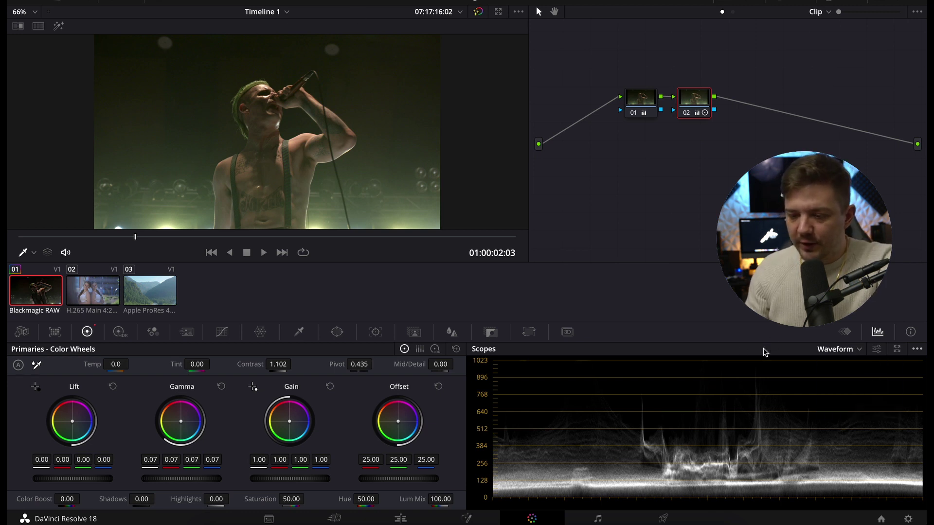
pyautogui.click(845, 350)
pyautogui.click(855, 371)
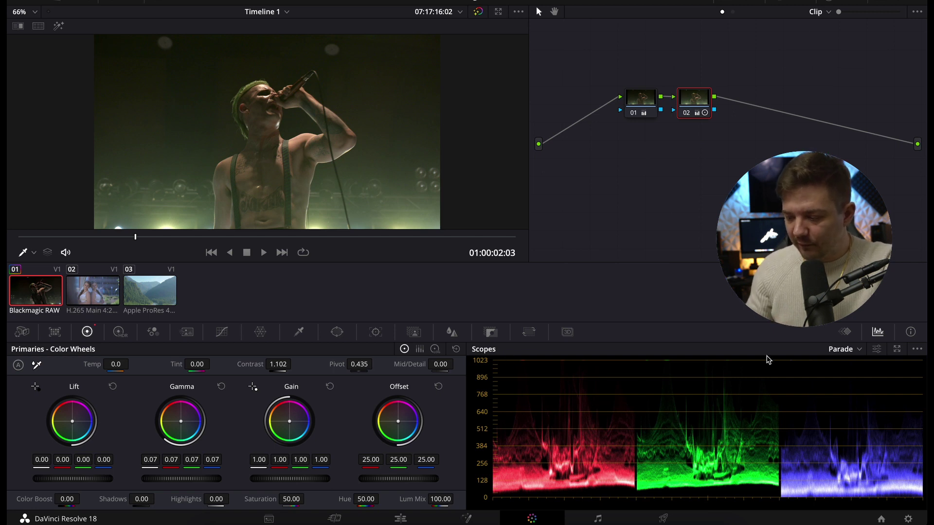
pyautogui.click(849, 350)
pyautogui.click(852, 380)
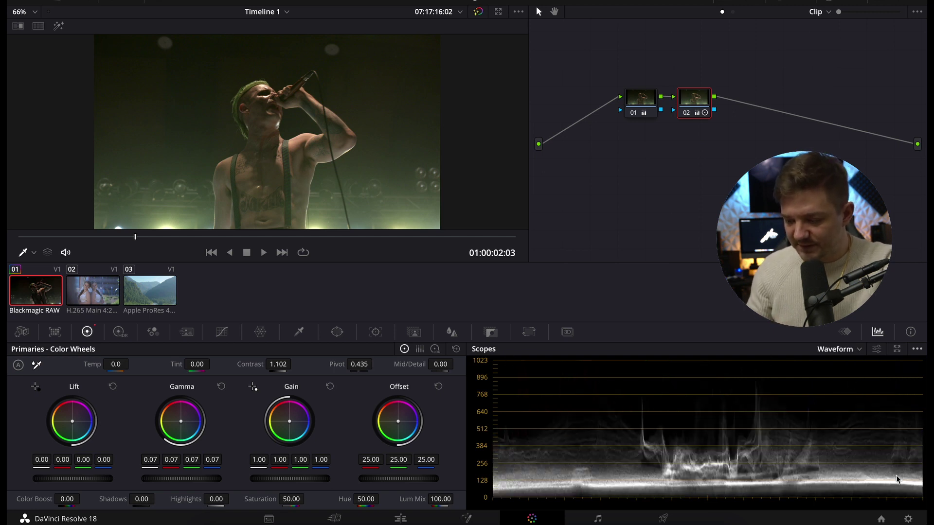
pyautogui.click(833, 350)
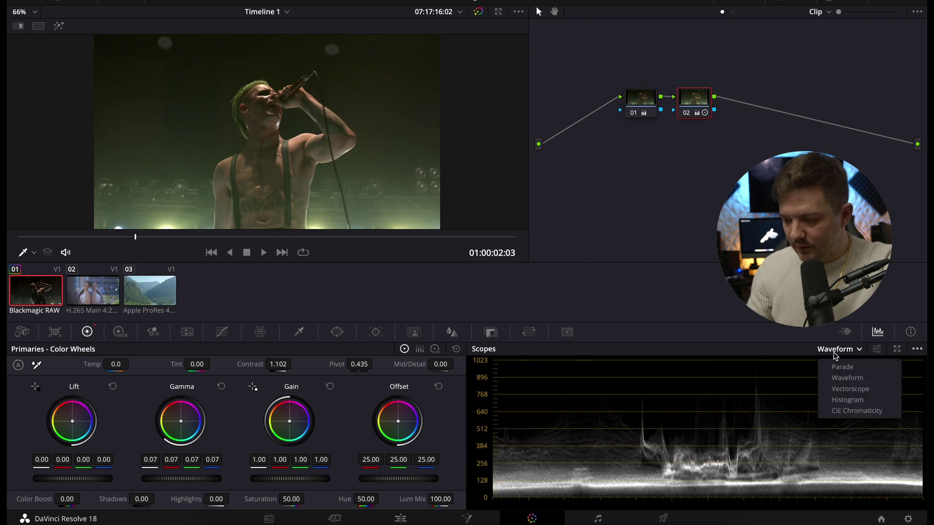
pyautogui.click(852, 373)
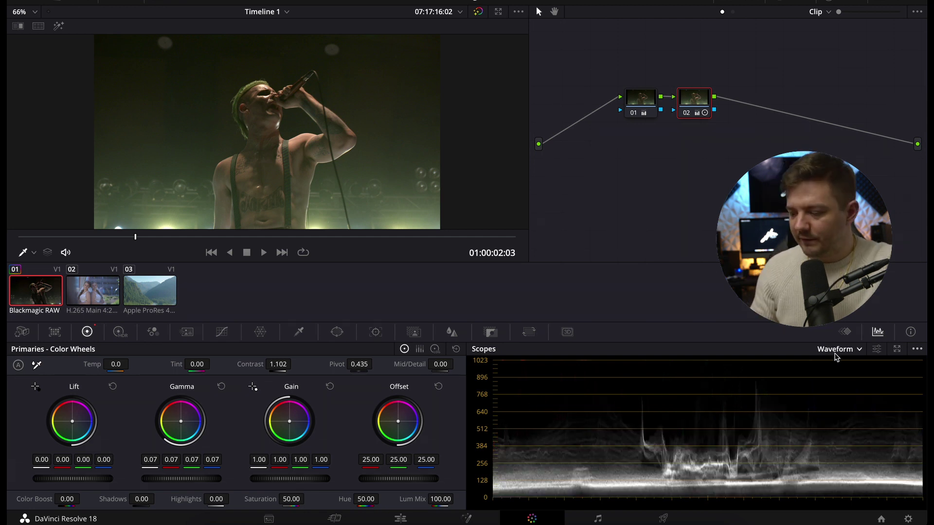
pyautogui.click(834, 351)
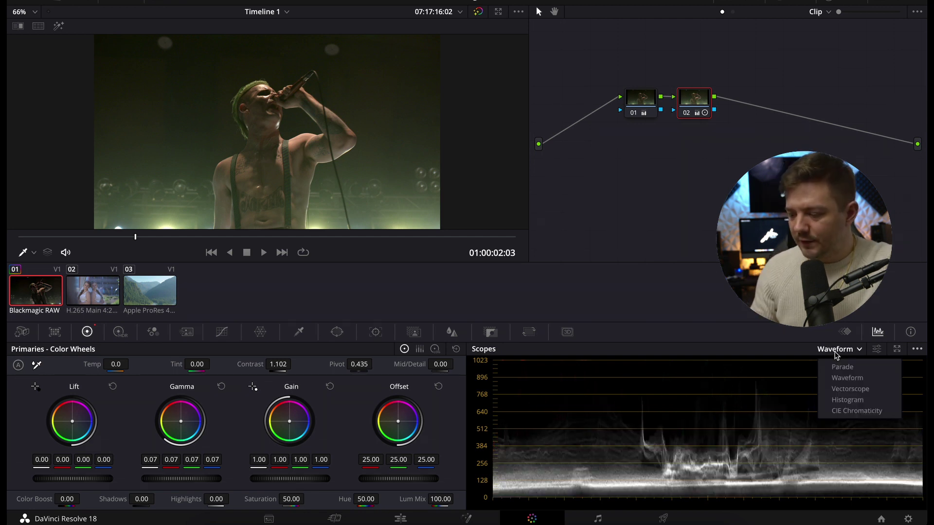
pyautogui.click(846, 368)
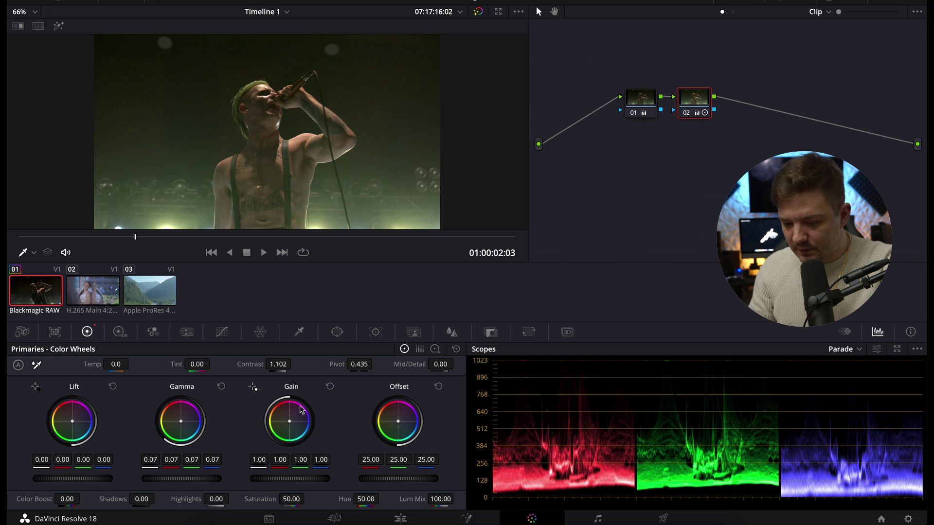
# - Try and reset the red, green and blue lift channels, then raise gain to 1.33
pyautogui.moveTo(63, 460); pyautogui.dragTo(46, 460)
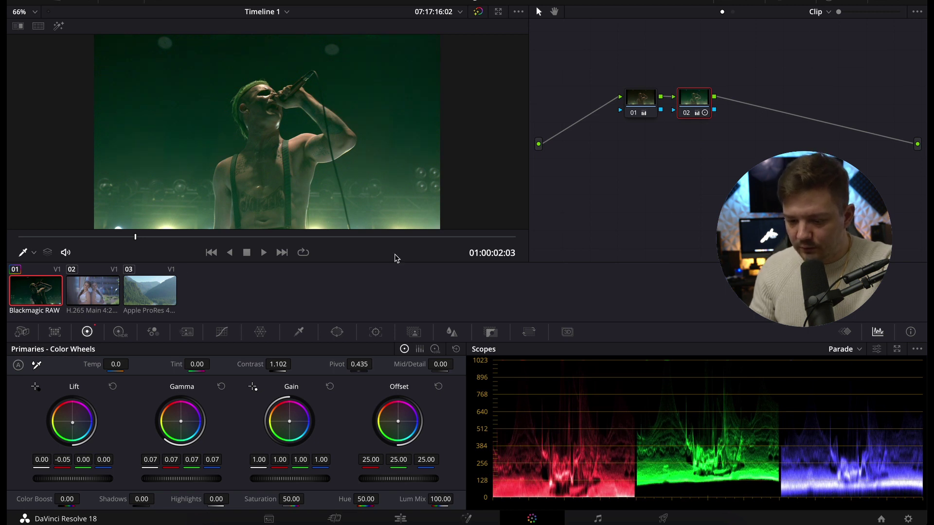
pyautogui.doubleClick(63, 460)
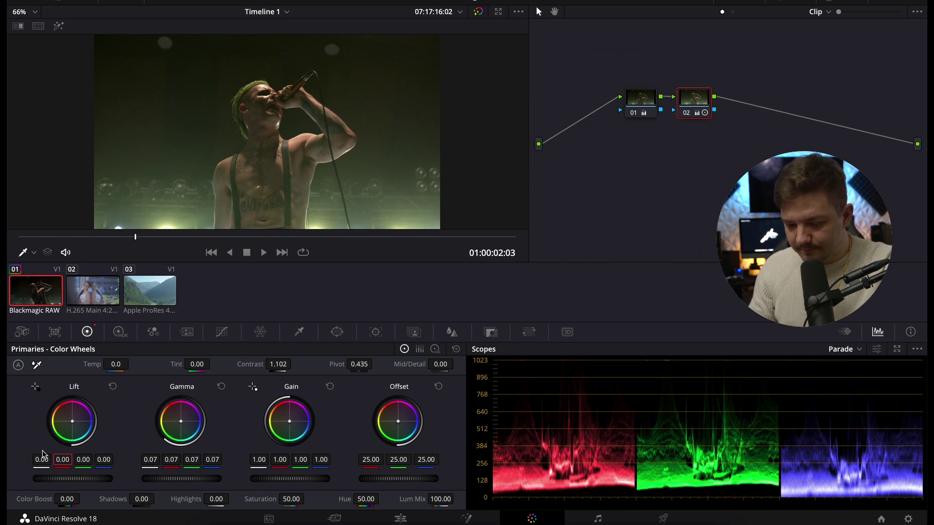
pyautogui.moveTo(89, 462); pyautogui.dragTo(75, 462)
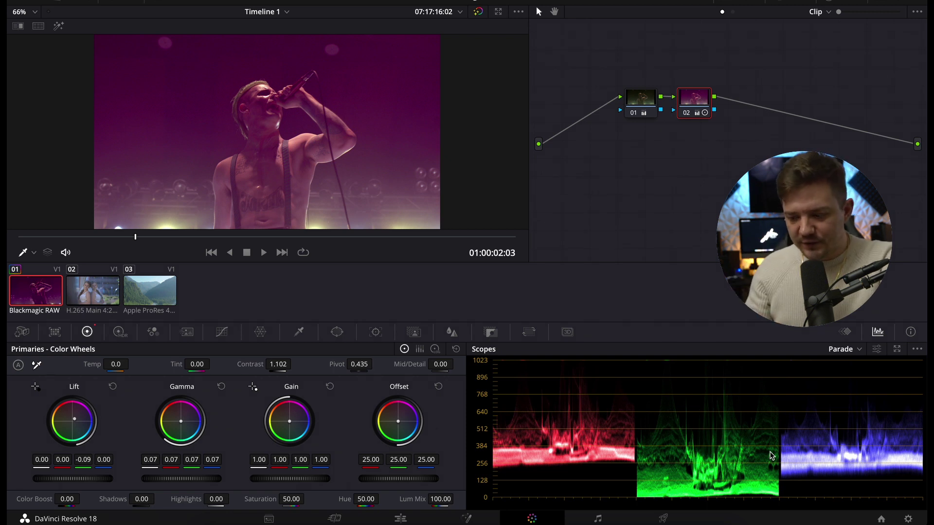
pyautogui.moveTo(79, 458); pyautogui.dragTo(83, 459)
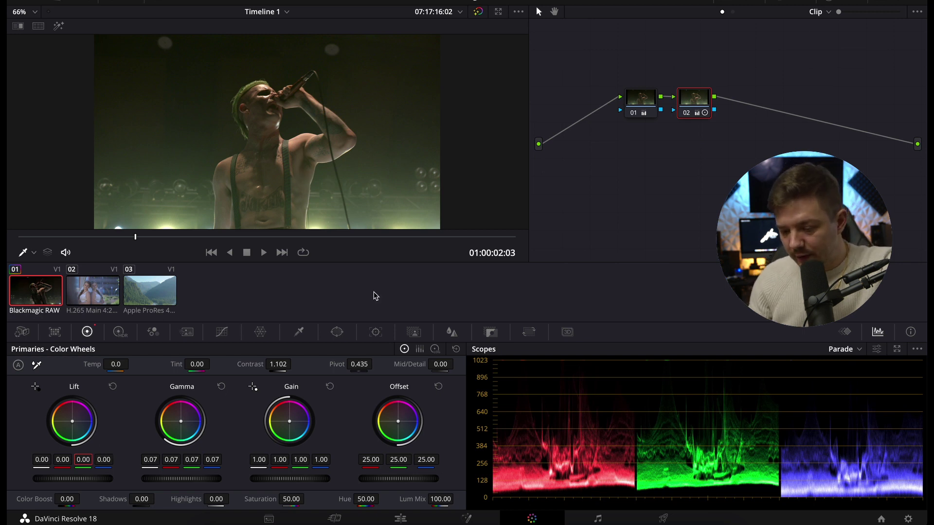
pyautogui.moveTo(86, 460); pyautogui.dragTo(73, 460)
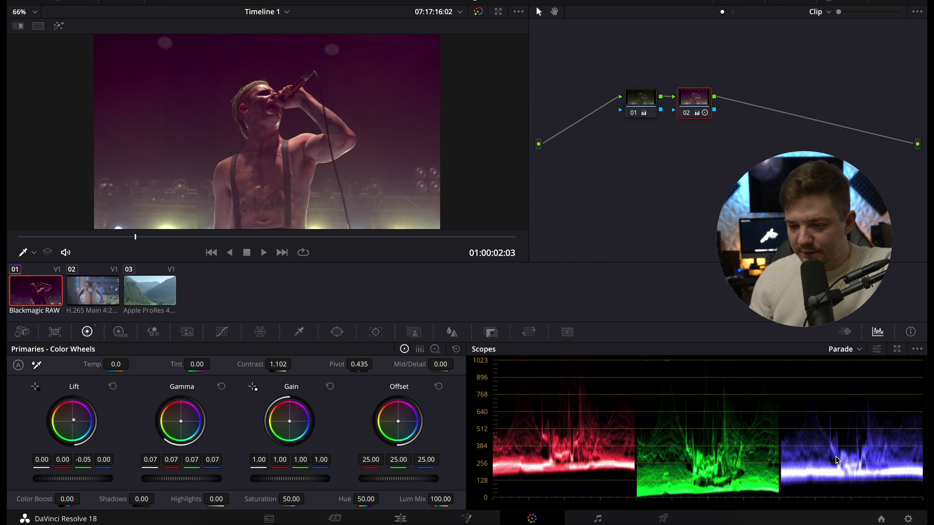
pyautogui.hotkey('ctrl', 'z')
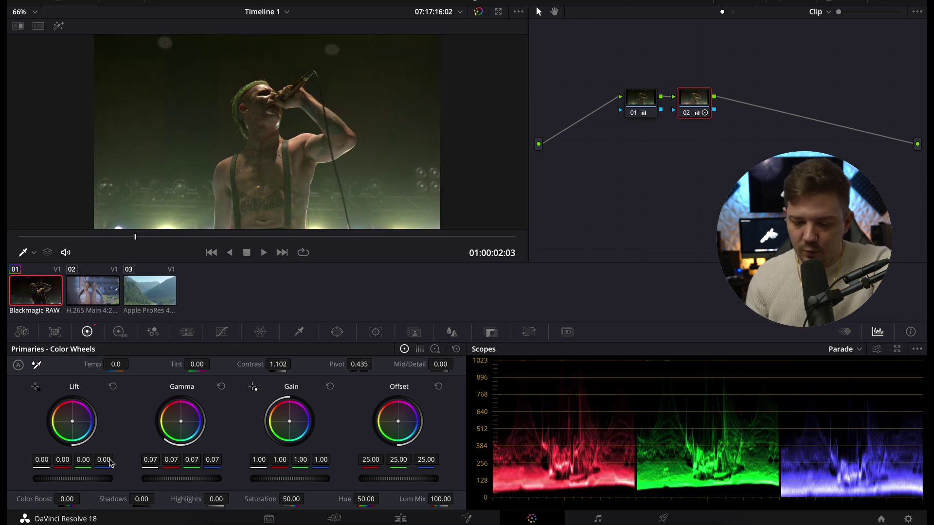
pyautogui.moveTo(104, 459); pyautogui.dragTo(98, 459)
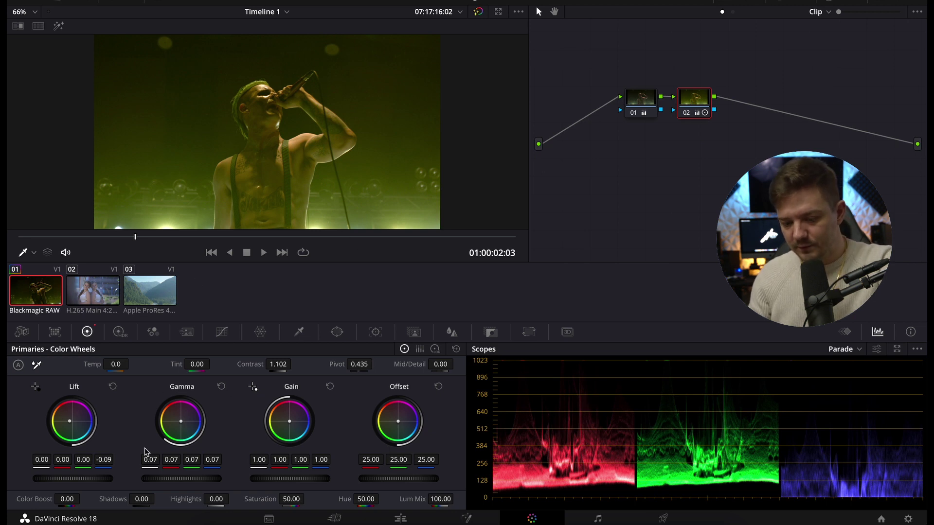
pyautogui.hotkey('ctrl', 'z')
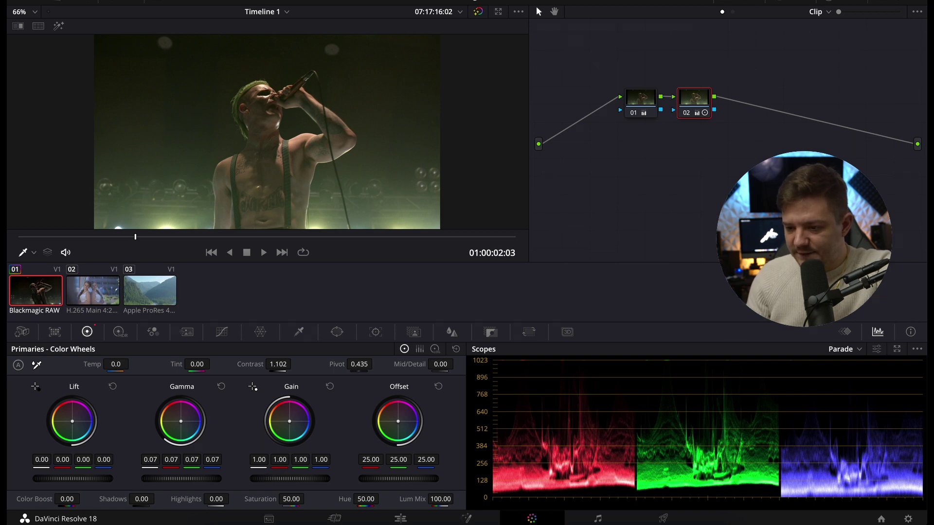
pyautogui.moveTo(290, 479); pyautogui.dragTo(311, 479)
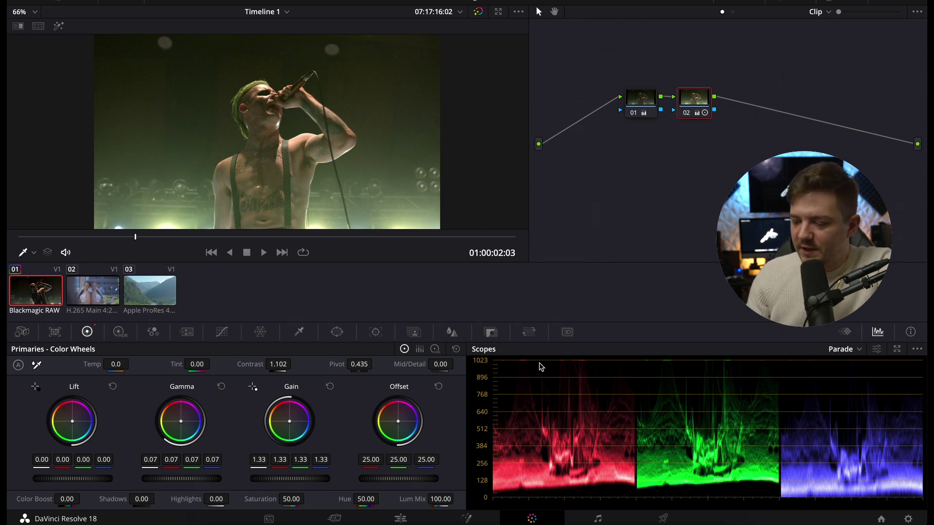
# - Switch the scopes to a luma Waveform and set the concert clip's lift to -0.01
pyautogui.click(848, 349)
pyautogui.click(856, 378)
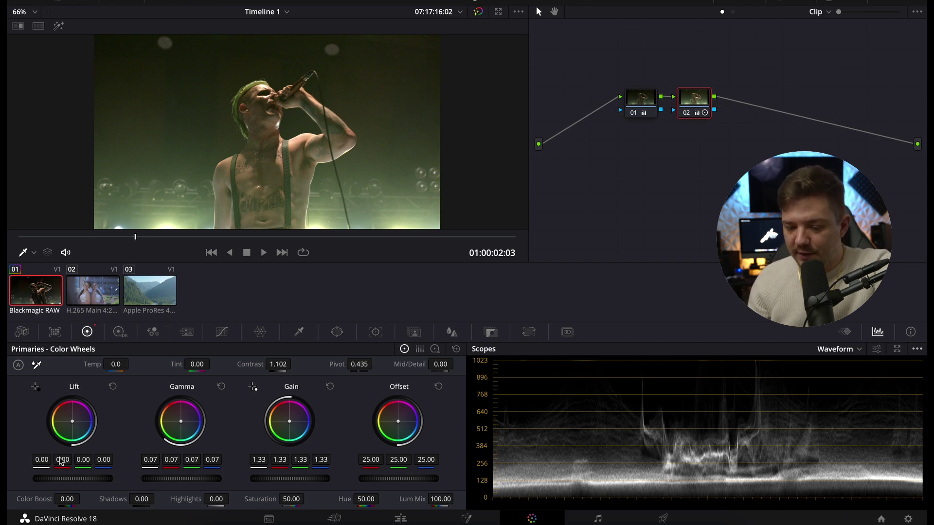
pyautogui.moveTo(73, 479)
pyautogui.mouseDown()
pyautogui.moveTo(49, 479)
pyautogui.moveTo(66, 478)
pyautogui.mouseUp()
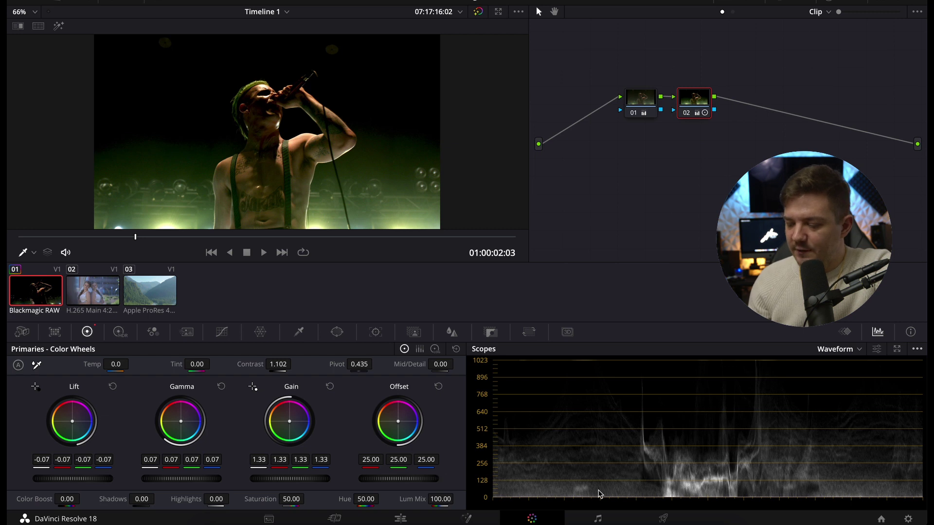
pyautogui.hotkey('ctrl', 'z')
# - Bypass nodes 02 and 01 to compare against the ungraded clip, then re-enable both
pyautogui.click(689, 115)
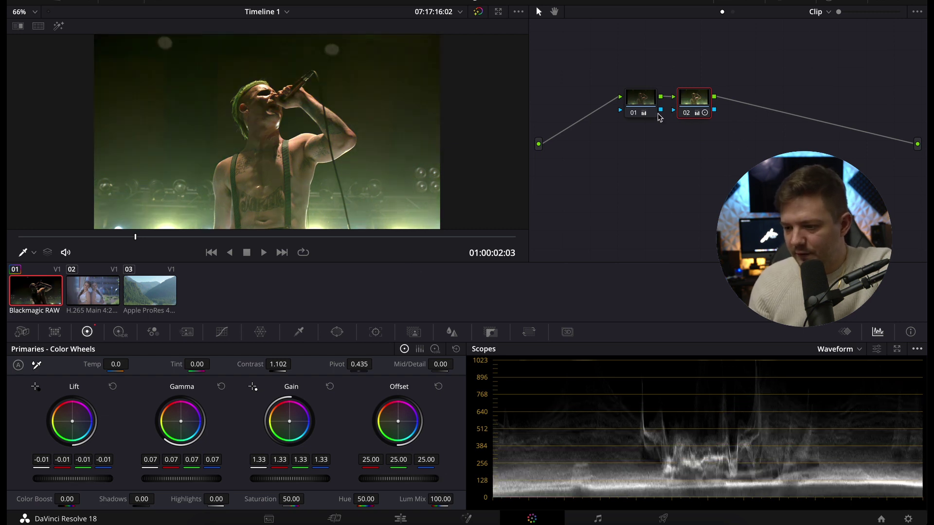
pyautogui.click(633, 115)
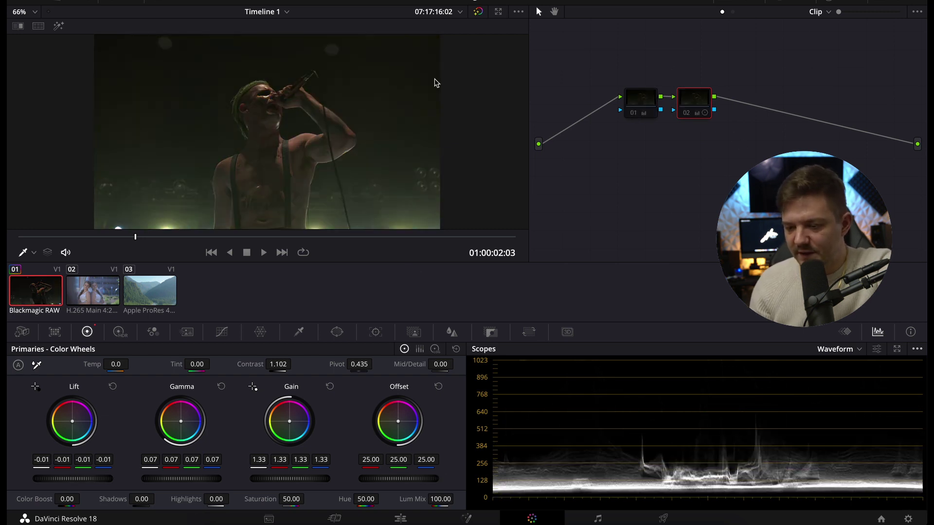
pyautogui.click(633, 113)
pyautogui.click(685, 113)
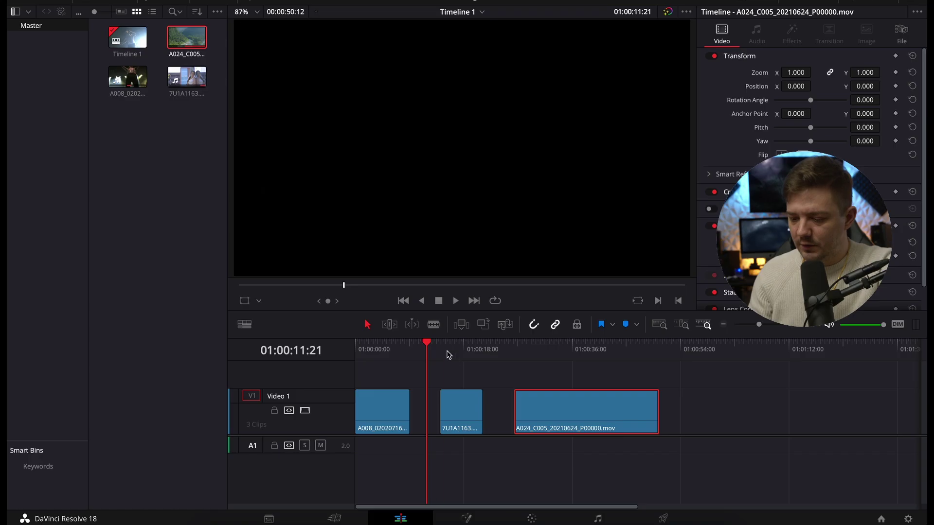
# - Select the wedding clip on the Edit timeline and bring it onto the Color page
pyautogui.click(441, 354)
pyautogui.click(458, 413)
pyautogui.click(532, 518)
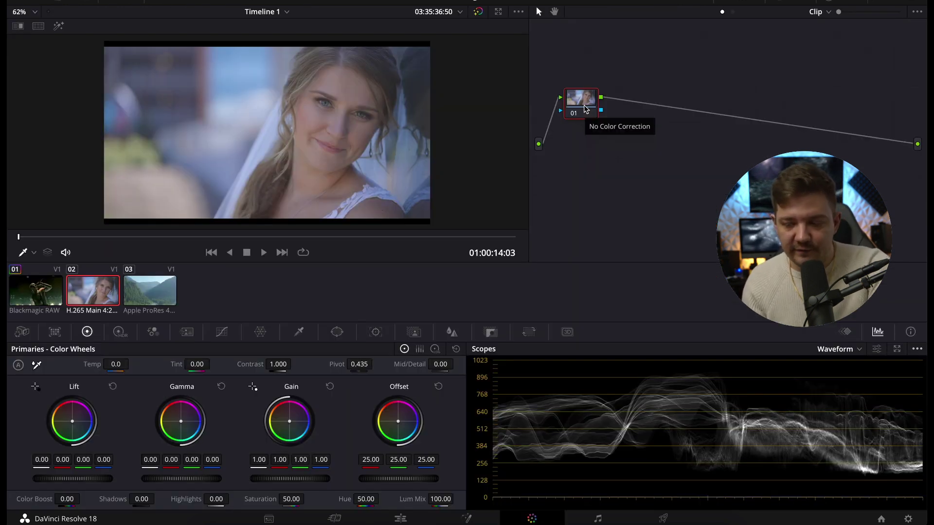
pyautogui.moveTo(585, 108); pyautogui.dragTo(599, 111)
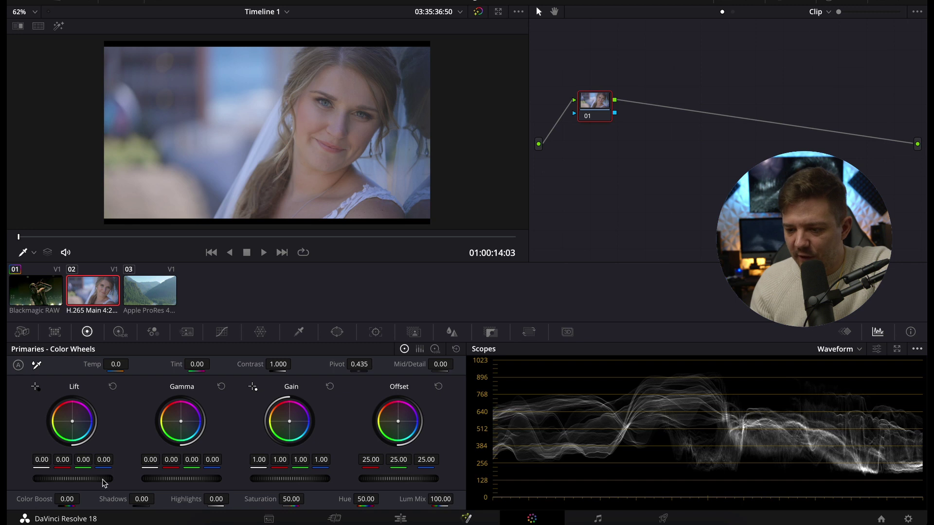
# - Lower the wedding clip's lift to -0.09 and play it back from the start
pyautogui.moveTo(73, 479); pyautogui.dragTo(49, 479)
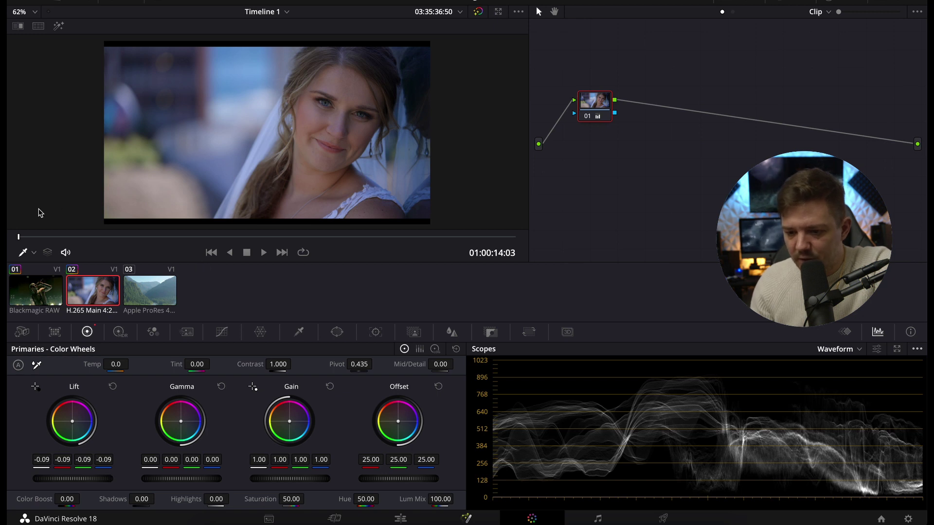
pyautogui.press('space')
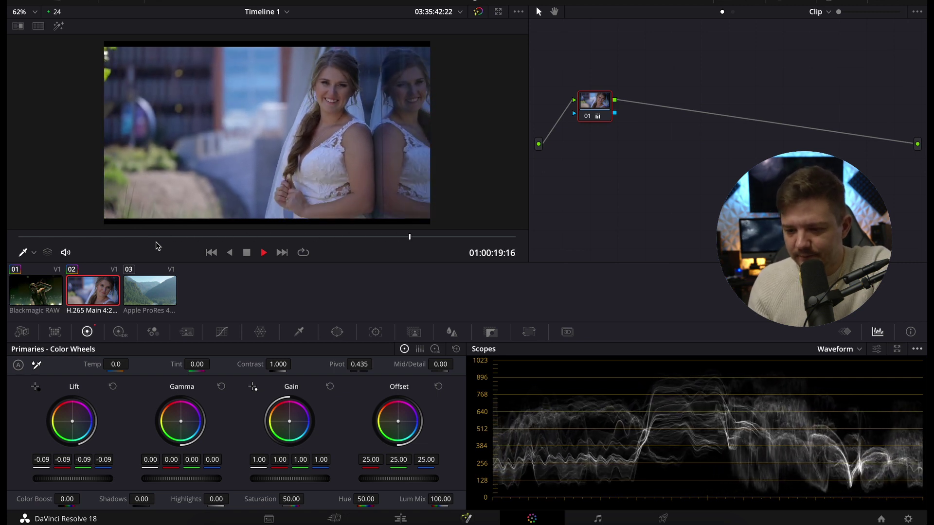
pyautogui.moveTo(51, 237); pyautogui.dragTo(39, 238)
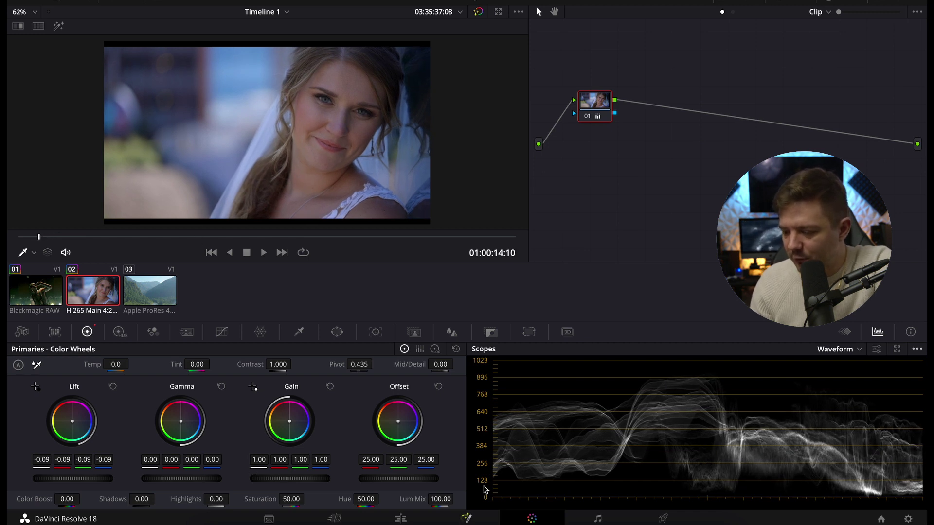
# - Push the wedding clip's gain past 1.8, then settle it back at 1.38
pyautogui.moveTo(256, 479)
pyautogui.mouseDown()
pyautogui.moveTo(272, 479)
pyautogui.moveTo(257, 481)
pyautogui.mouseUp()
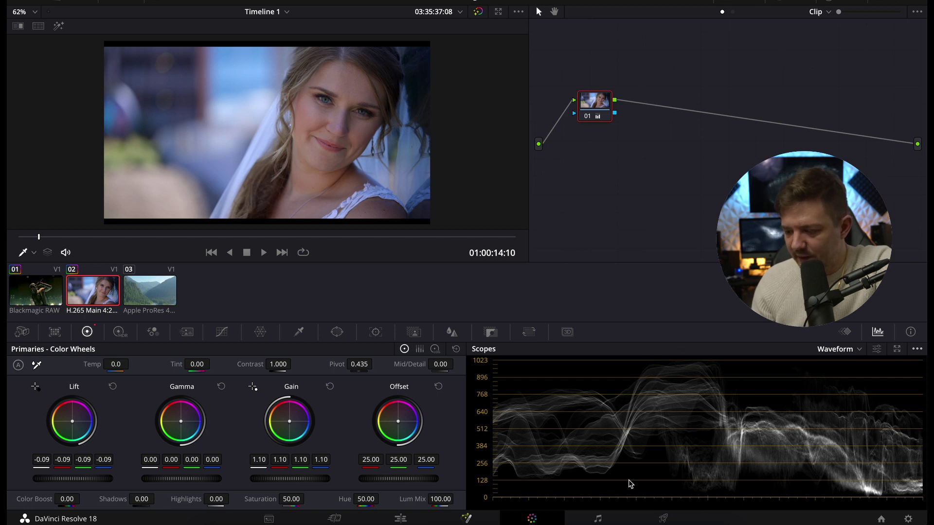
pyautogui.moveTo(185, 237); pyautogui.dragTo(128, 235)
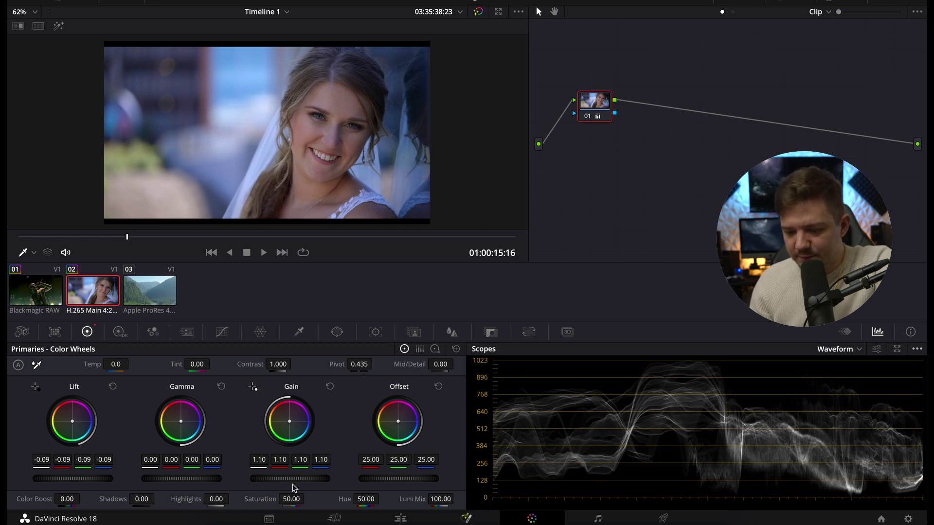
pyautogui.moveTo(290, 479)
pyautogui.mouseDown()
pyautogui.moveTo(326, 479)
pyautogui.moveTo(277, 479)
pyautogui.moveTo(353, 479)
pyautogui.moveTo(292, 480)
pyautogui.mouseUp()
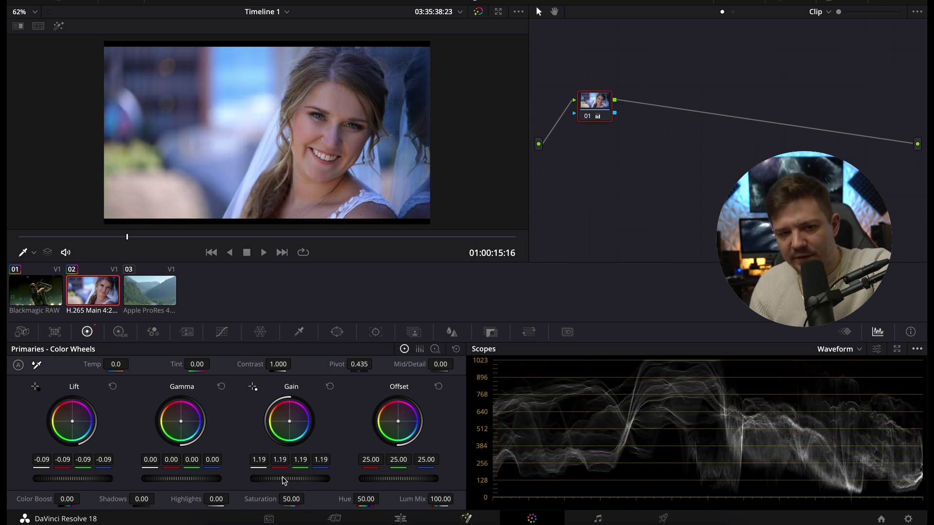
pyautogui.moveTo(282, 479); pyautogui.dragTo(514, 479)
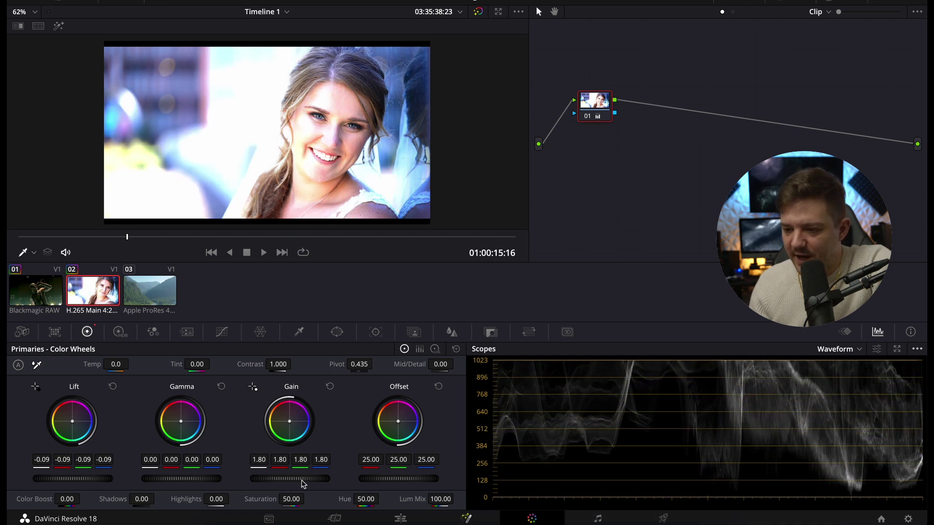
pyautogui.moveTo(289, 478); pyautogui.dragTo(106, 478)
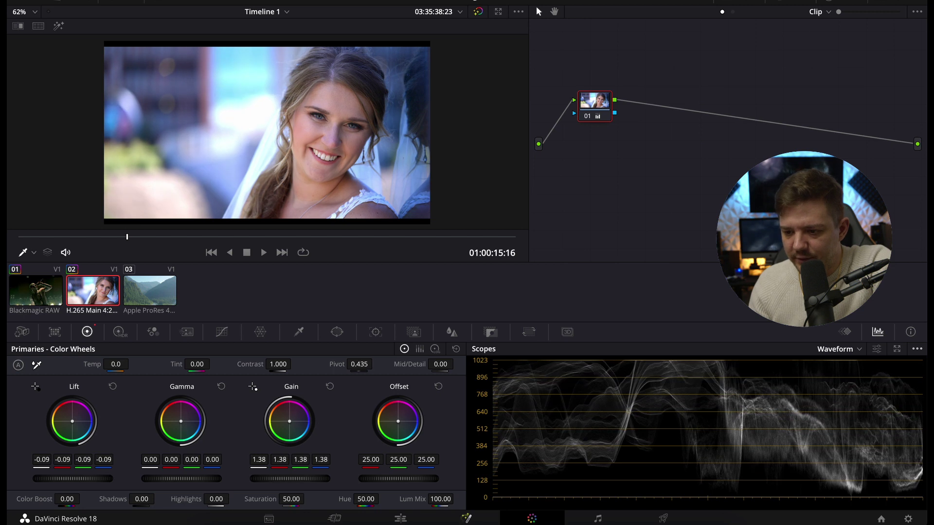
pyautogui.moveTo(289, 481); pyautogui.dragTo(288, 481)
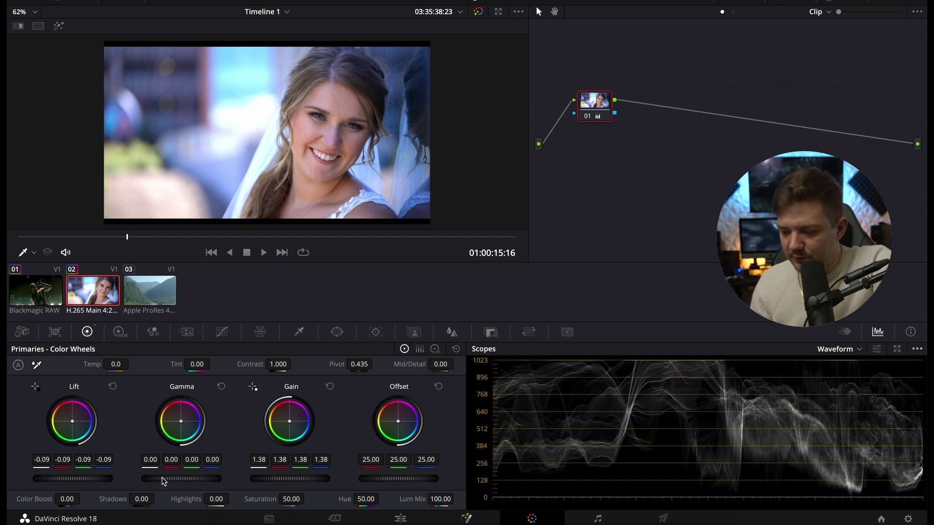
# - Deepen the wedding clip's midtones and lower its contrast, then add serial node 02 after node 01
pyautogui.moveTo(164, 482)
pyautogui.mouseDown()
pyautogui.moveTo(150, 482)
pyautogui.moveTo(167, 482)
pyautogui.mouseUp()
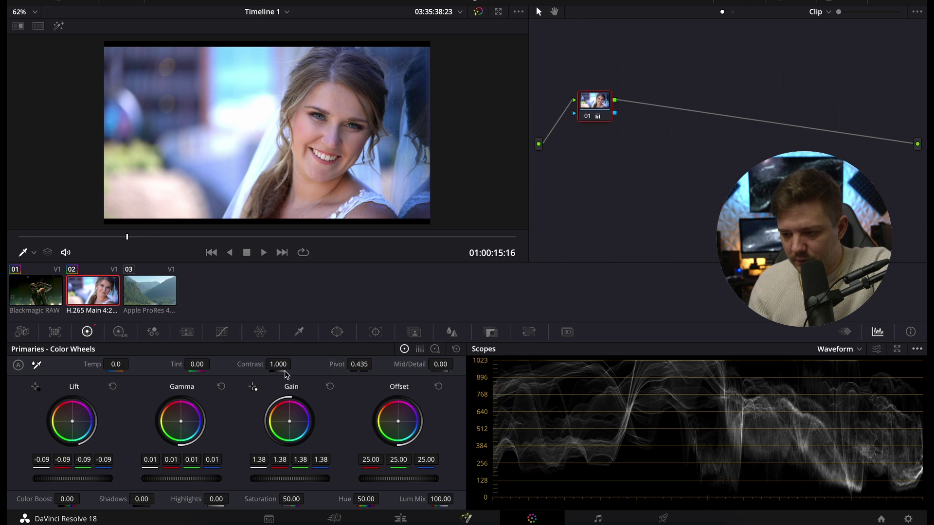
pyautogui.moveTo(279, 364); pyautogui.dragTo(295, 364)
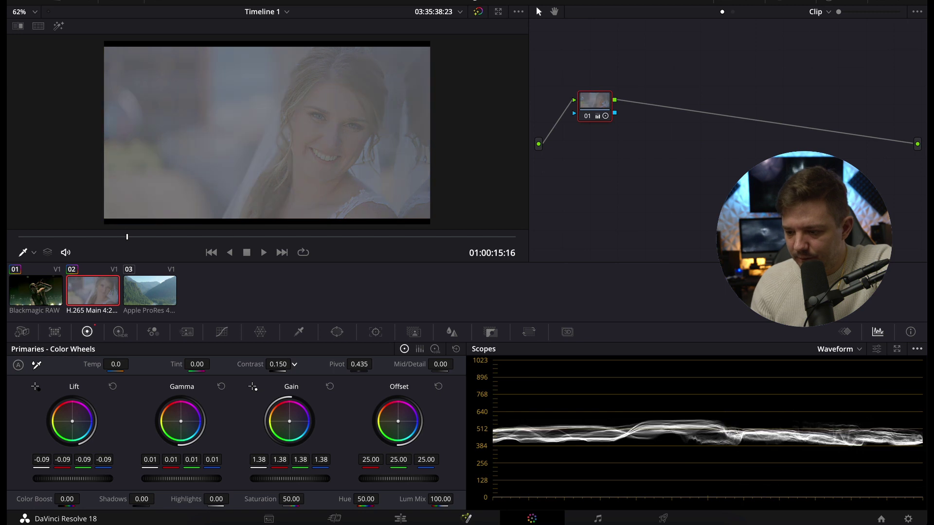
pyautogui.hotkey('alt', 's')
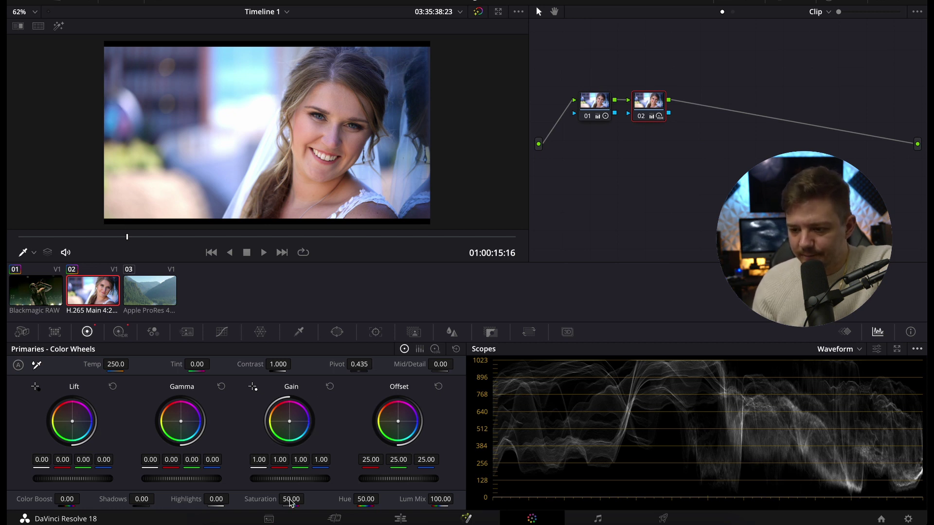
# - Set node 02's saturation to 71.80 and show the vectorscope with its display settings
pyautogui.moveTo(308, 498); pyautogui.dragTo(308, 499)
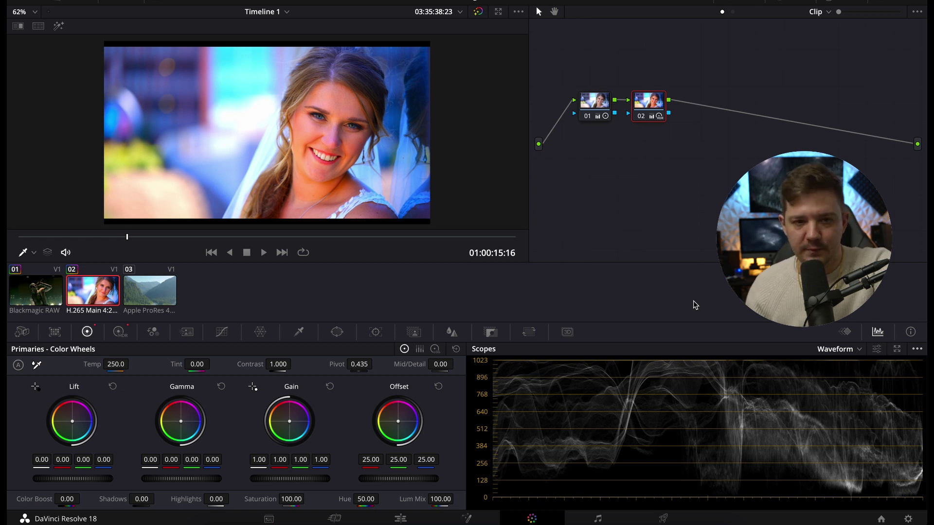
pyautogui.click(859, 351)
pyautogui.click(858, 389)
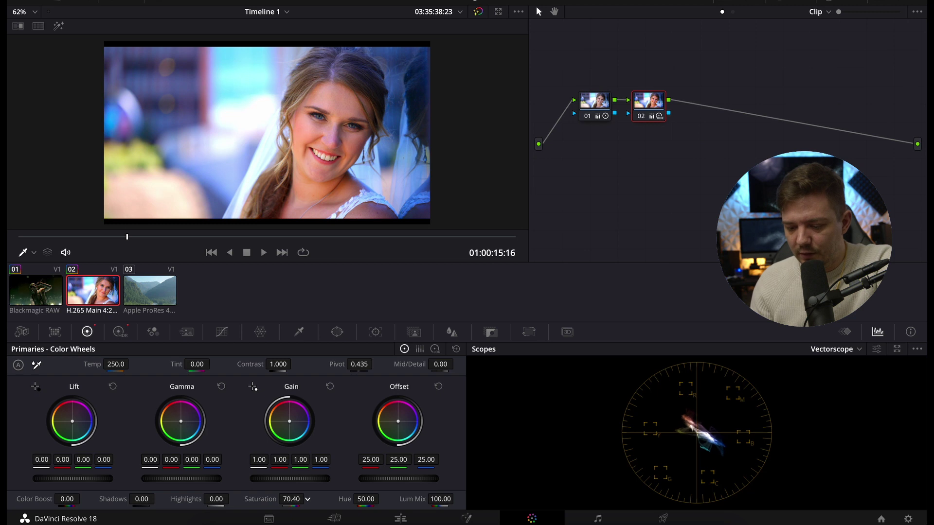
pyautogui.moveTo(292, 499); pyautogui.dragTo(696, 363)
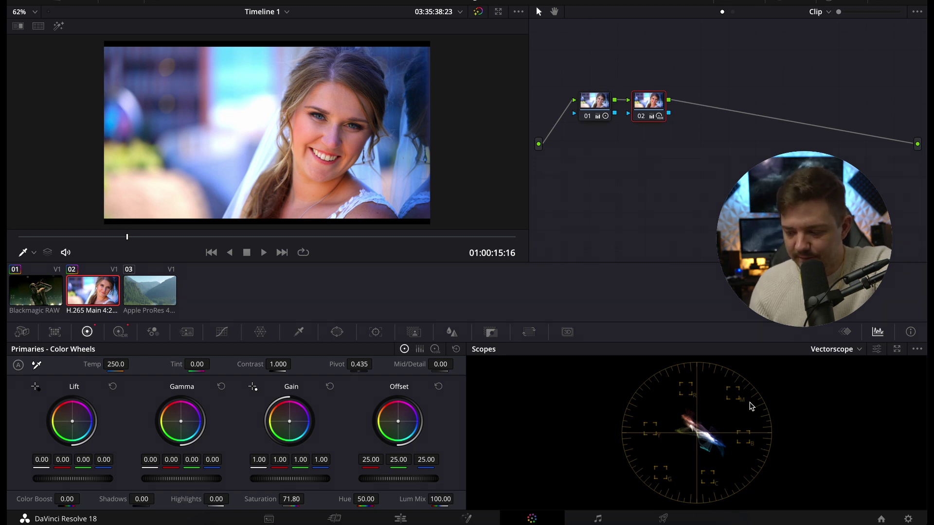
pyautogui.click(876, 349)
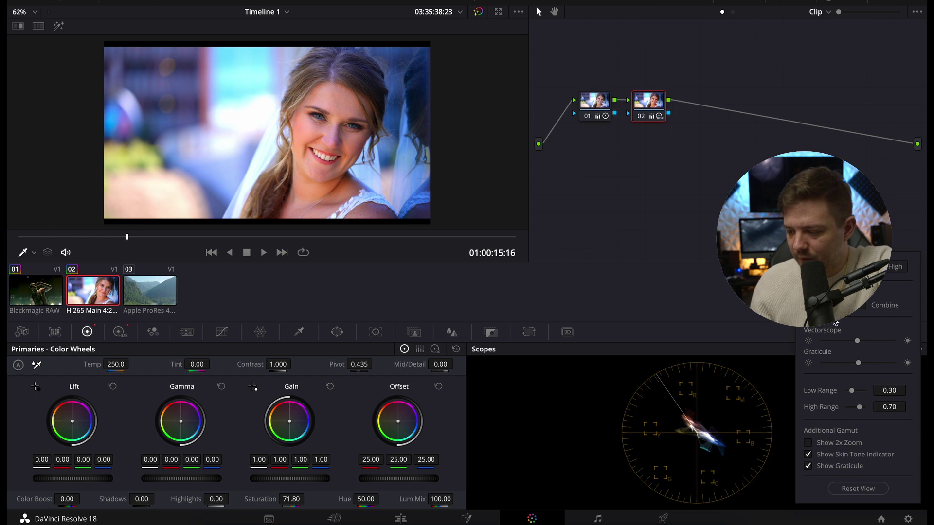
# - Close the scope settings, sweep node 02's hue to preview shifts, then settle it at 49.20
pyautogui.click(775, 375)
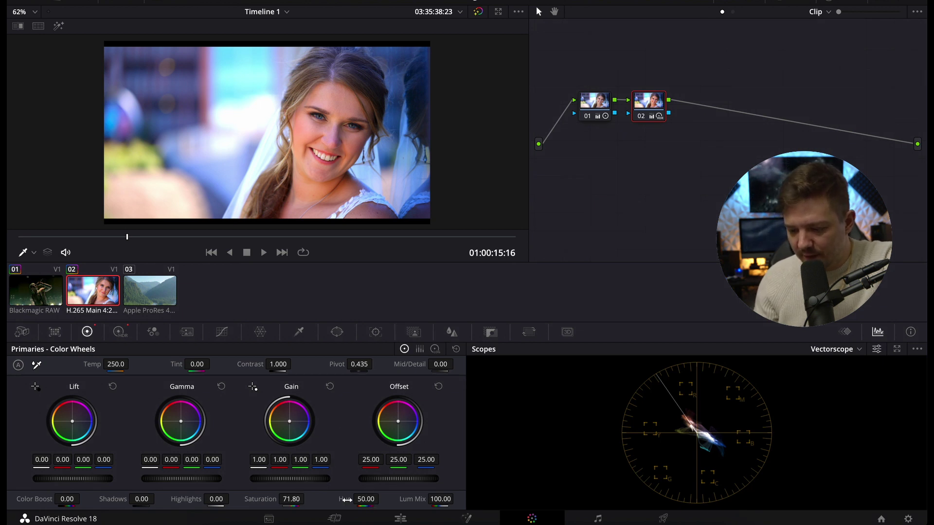
pyautogui.moveTo(366, 502); pyautogui.dragTo(352, 336)
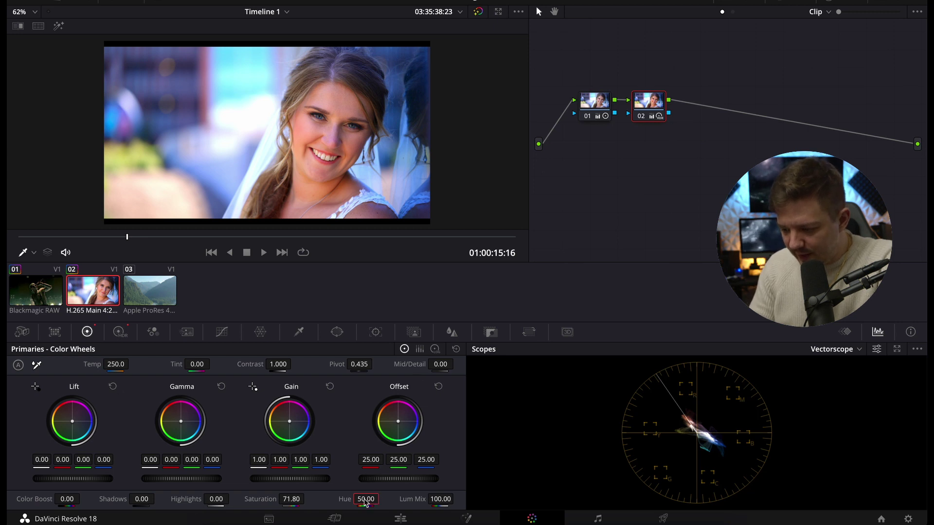
pyautogui.moveTo(365, 502); pyautogui.dragTo(361, 502)
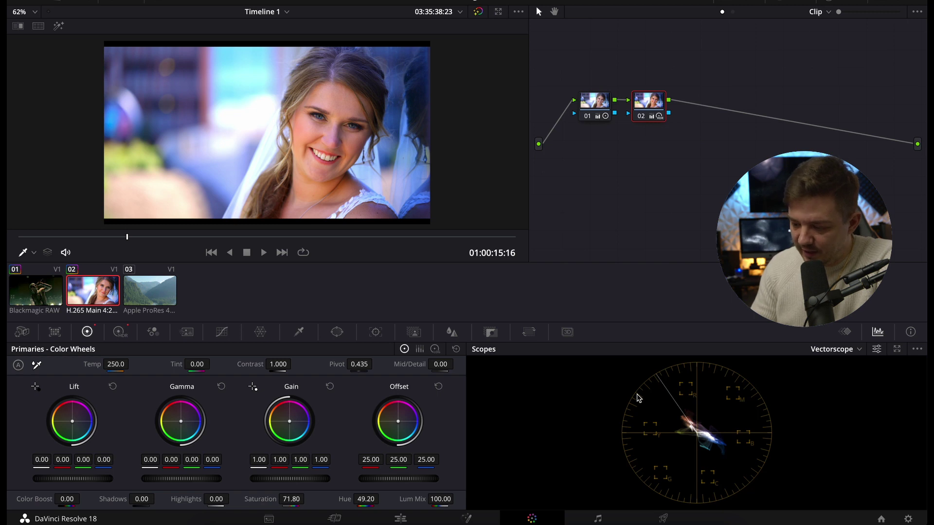
# - Switch the scope to Waveform and compare the grade with nodes 02 and 01 bypassed, then restored
pyautogui.click(849, 351)
pyautogui.click(841, 379)
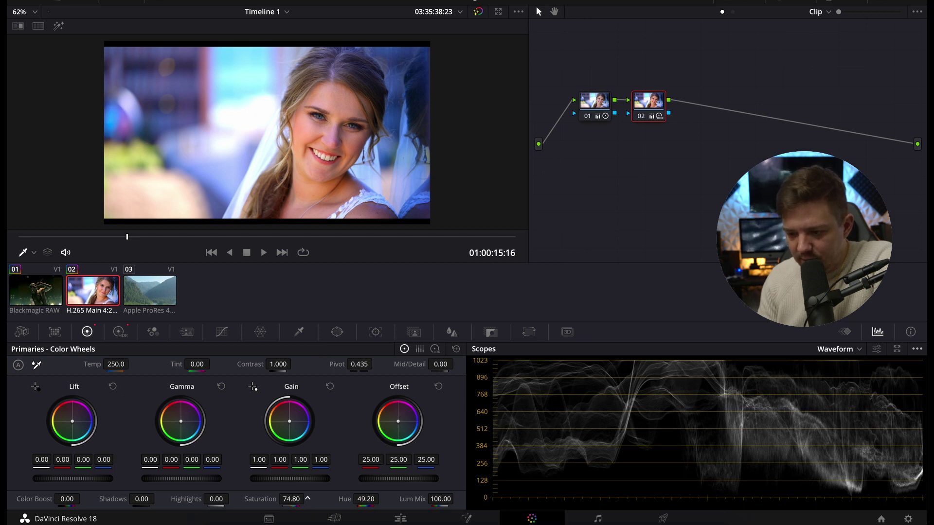
pyautogui.click(641, 116)
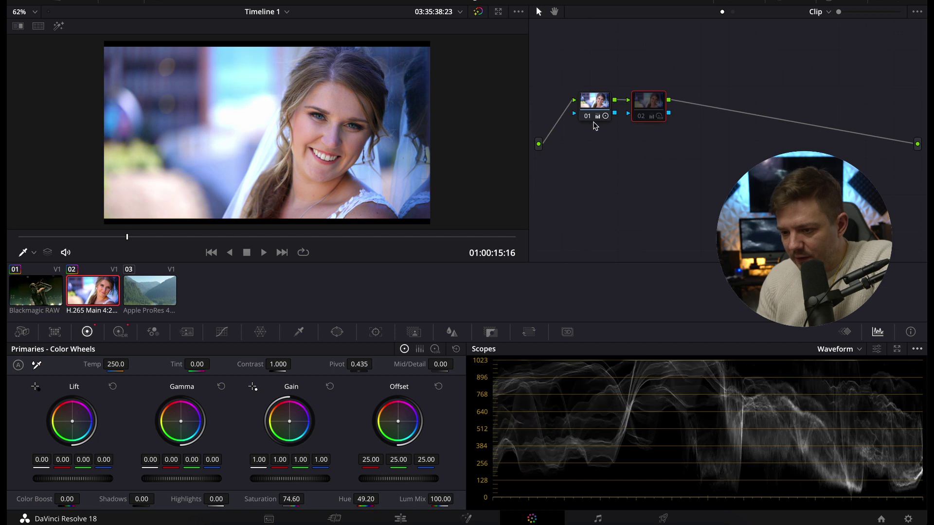
pyautogui.click(587, 116)
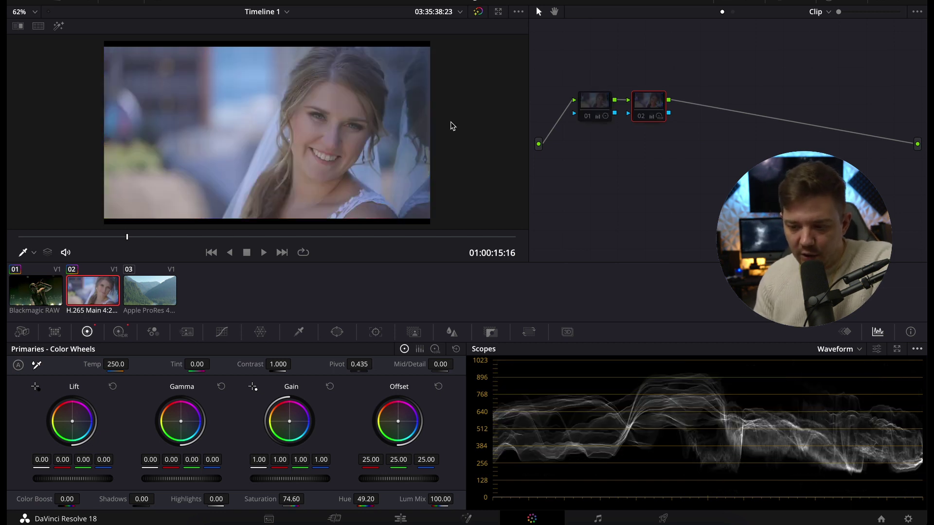
pyautogui.click(586, 117)
pyautogui.click(640, 118)
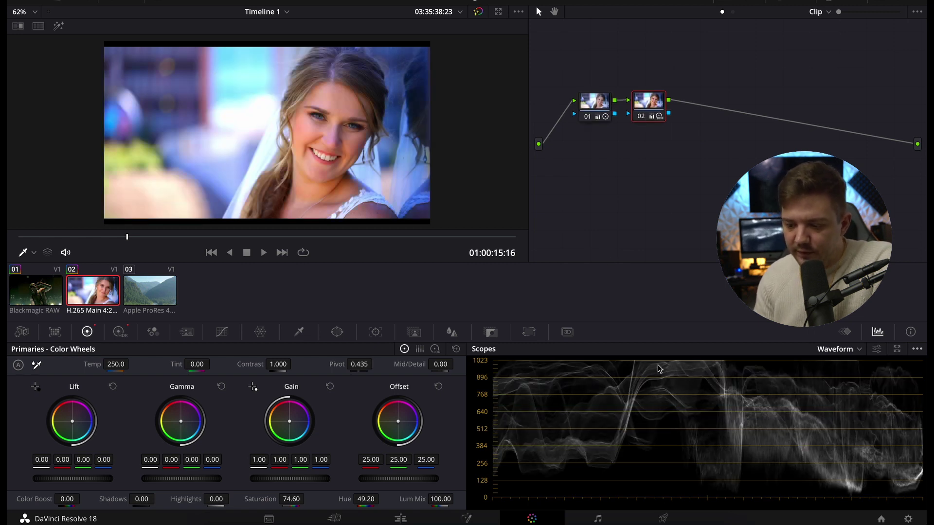
# - Cycle the scopes from Vectorscope to RGB Parade and scrub back to the wedding clip's start
pyautogui.click(859, 349)
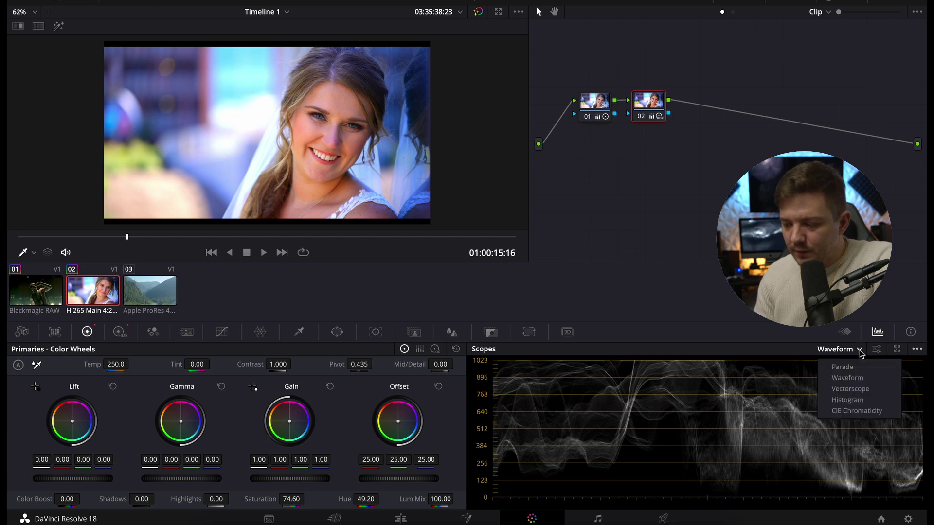
pyautogui.click(862, 391)
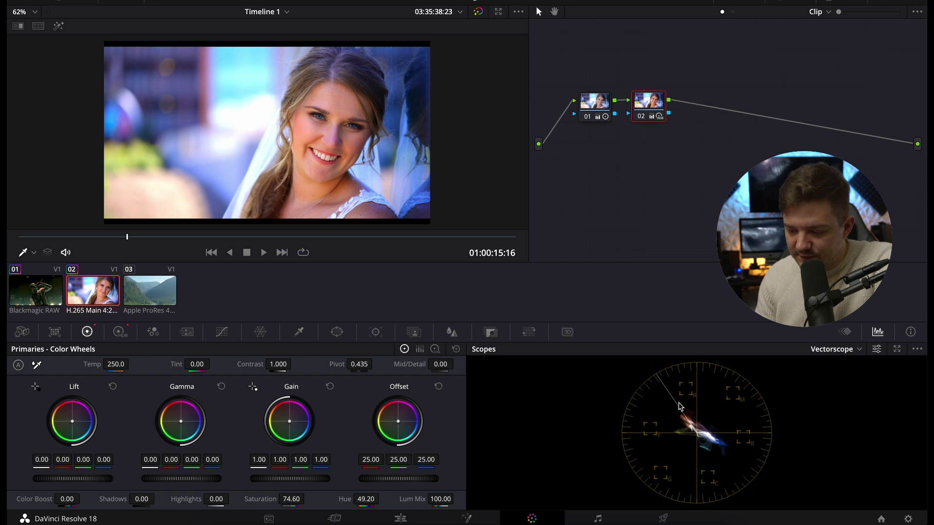
pyautogui.click(833, 350)
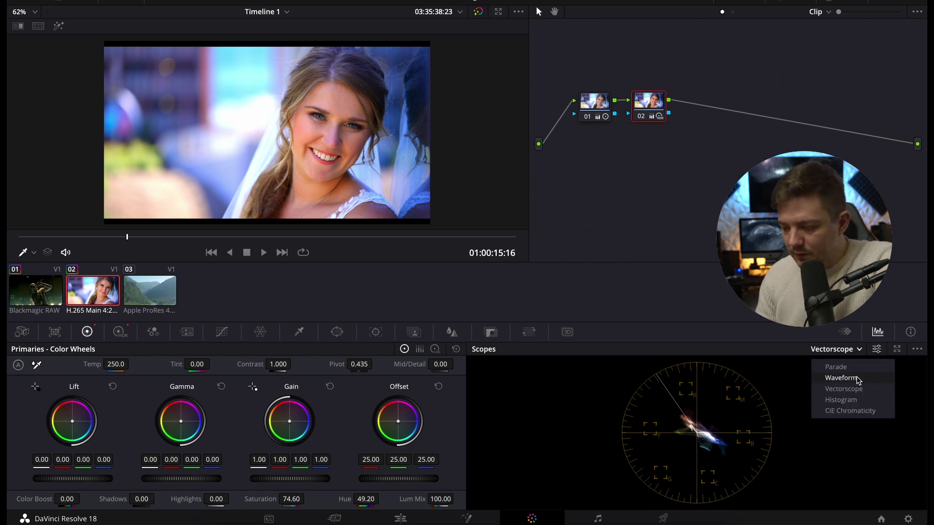
pyautogui.click(852, 367)
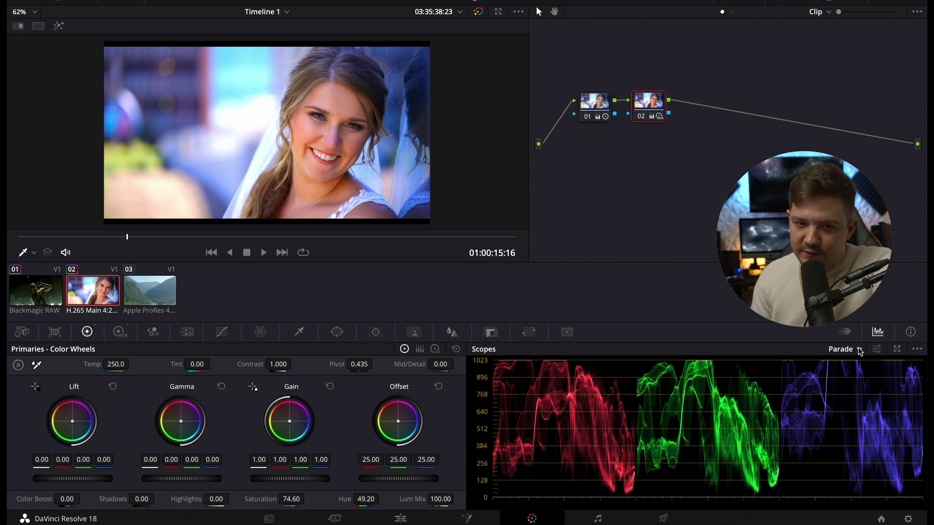
pyautogui.moveTo(87, 238); pyautogui.dragTo(8, 243)
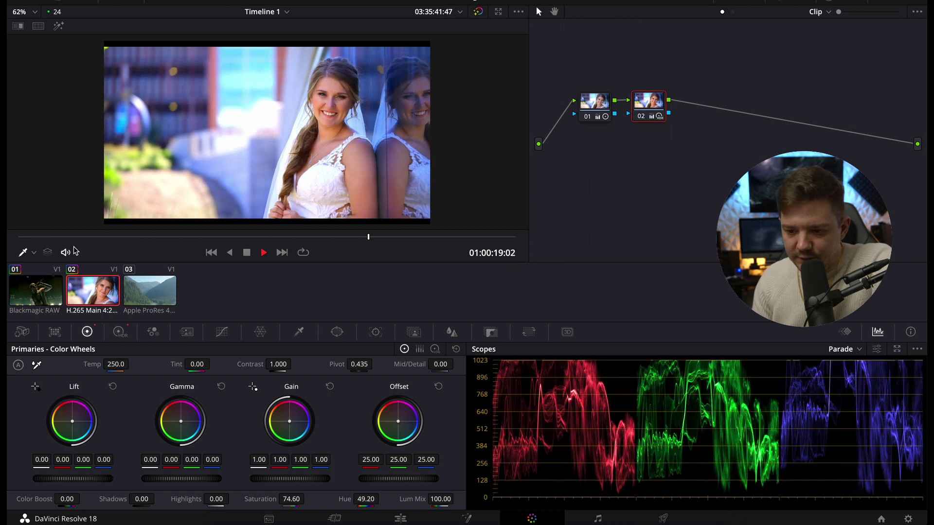
# - Select the aerial river clip A024 on the Edit timeline and bring it onto the Color page
pyautogui.press('space')
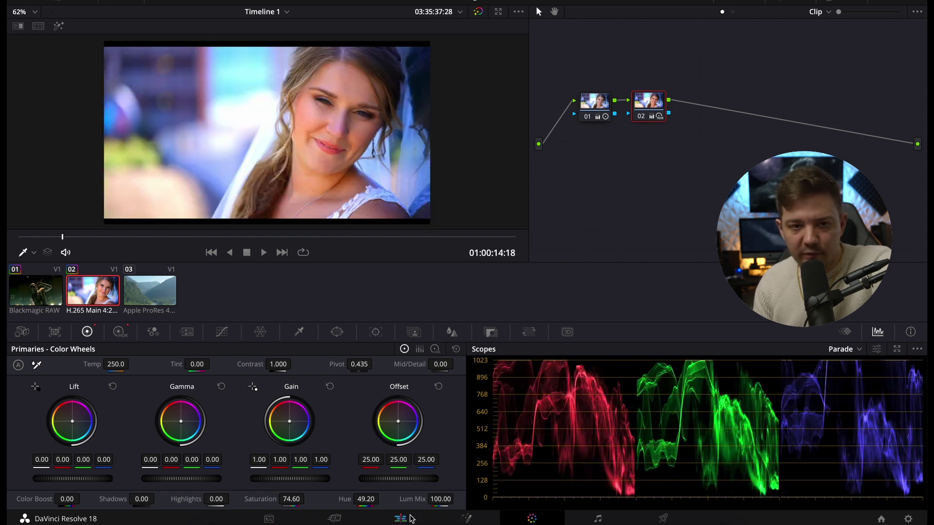
pyautogui.click(404, 518)
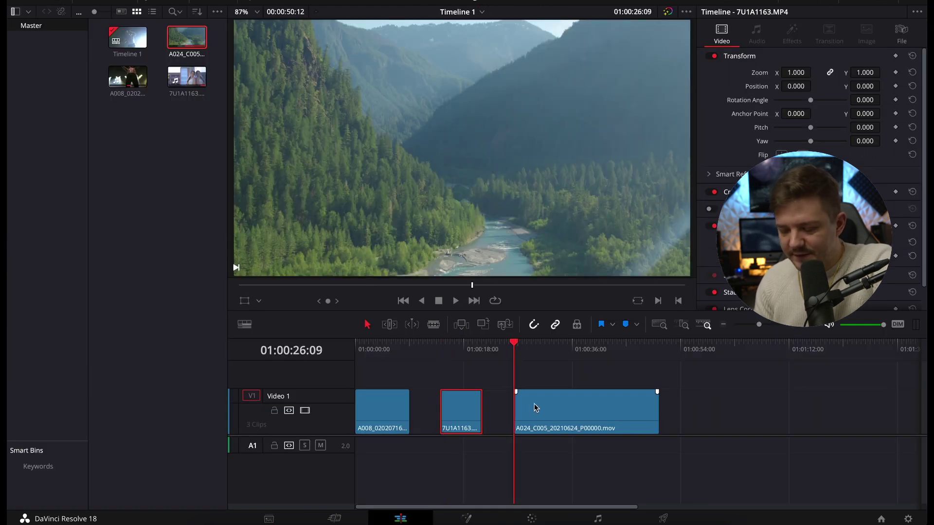
pyautogui.click(534, 408)
pyautogui.hotkey('shift', '6')
pyautogui.press('space')
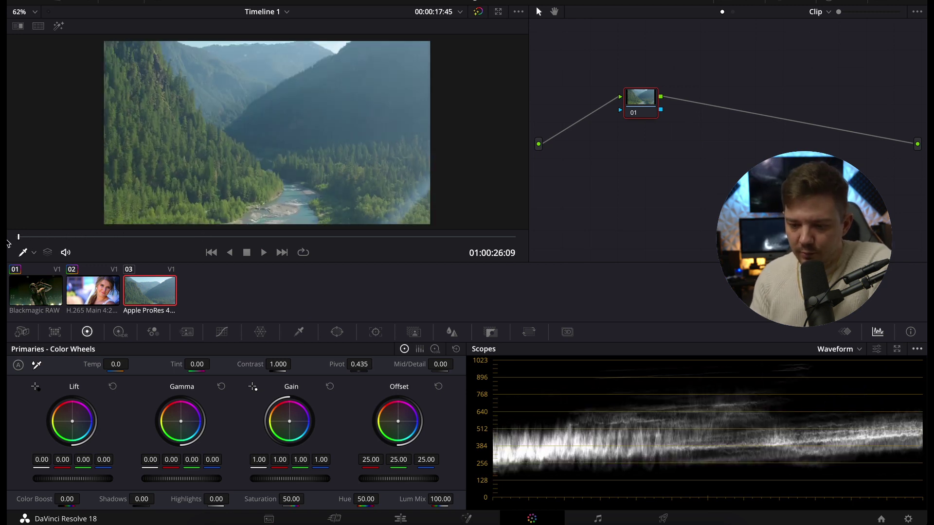
# - Play through the river footage, then scrub back to an earlier moment in the viewer
pyautogui.press('space')
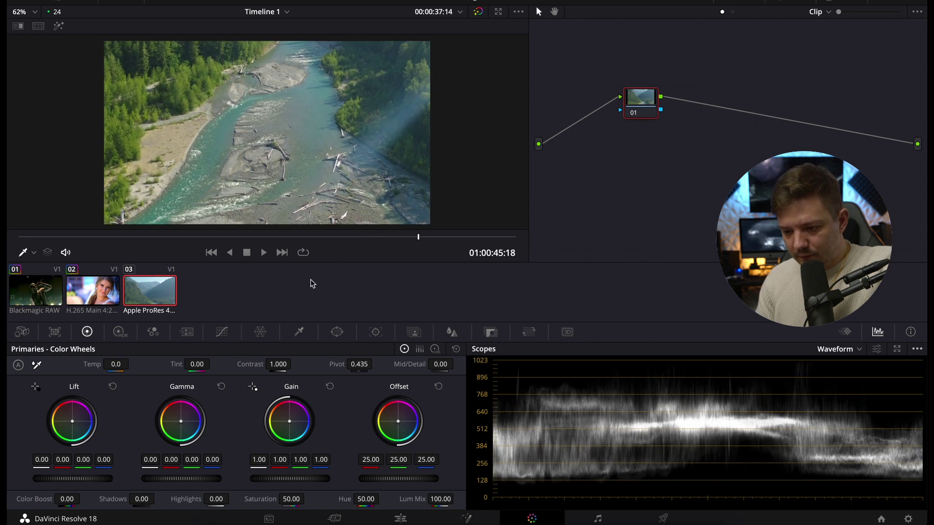
pyautogui.press('space')
pyautogui.moveTo(185, 237)
pyautogui.mouseDown()
pyautogui.moveTo(168, 236)
pyautogui.moveTo(195, 237)
pyautogui.mouseUp()
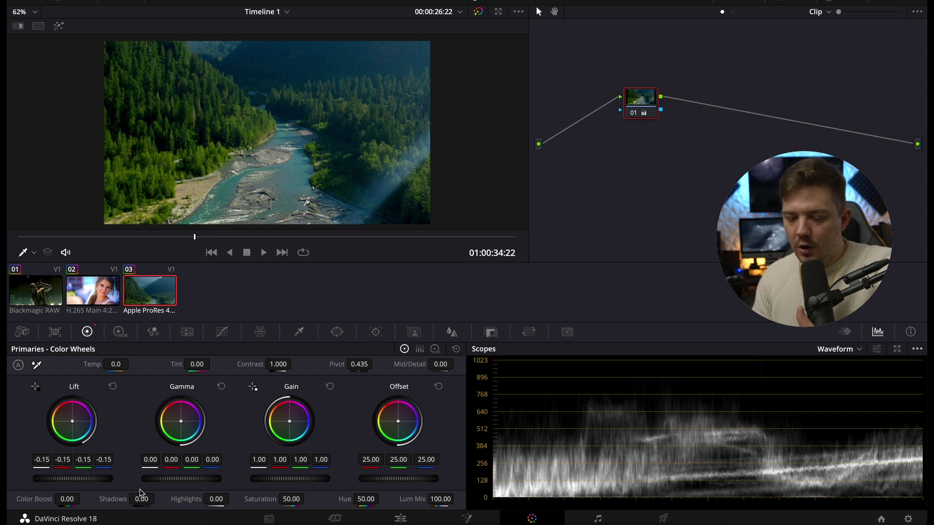
# - Ease the river clip's lift to -0.10 and settle its master gain at about 1.33
pyautogui.moveTo(73, 479); pyautogui.dragTo(88, 479)
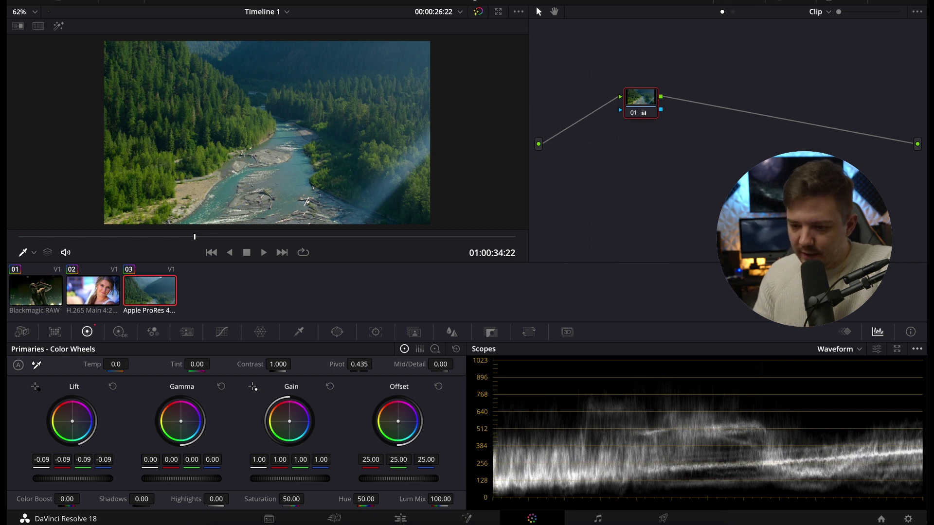
pyautogui.moveTo(87, 479); pyautogui.dragTo(86, 478)
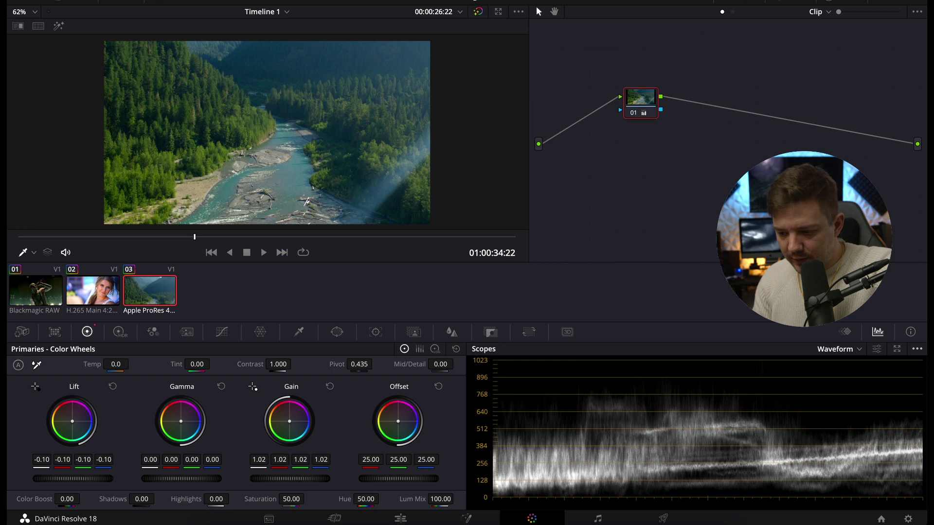
pyautogui.moveTo(290, 479); pyautogui.dragTo(335, 479)
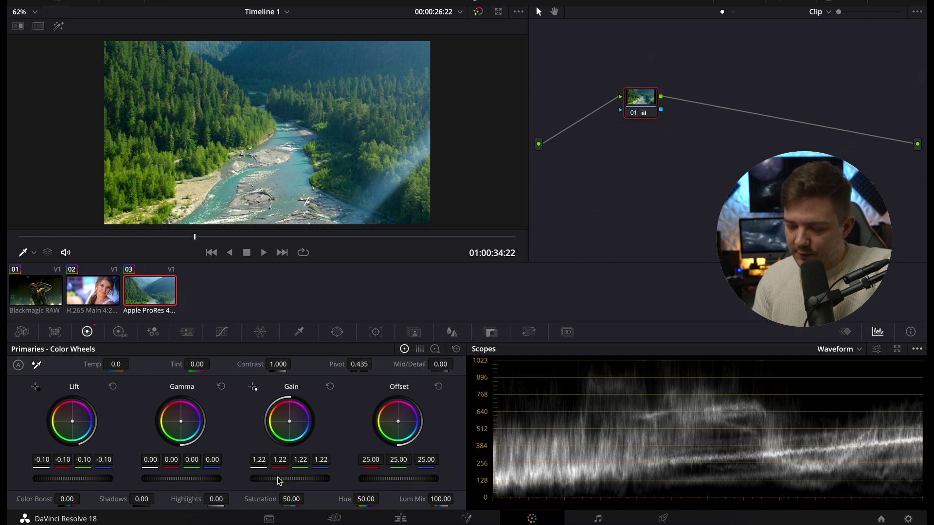
pyautogui.moveTo(279, 481); pyautogui.dragTo(333, 480)
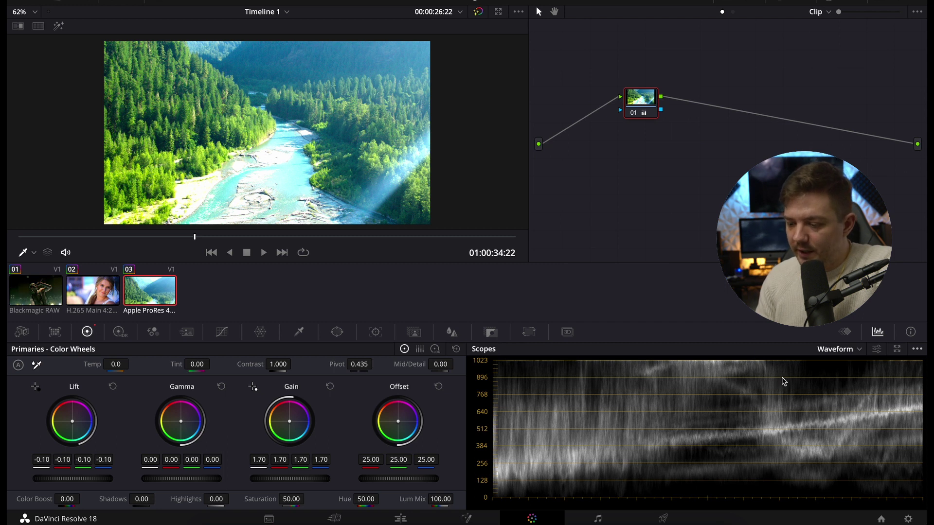
pyautogui.moveTo(270, 479); pyautogui.dragTo(276, 479)
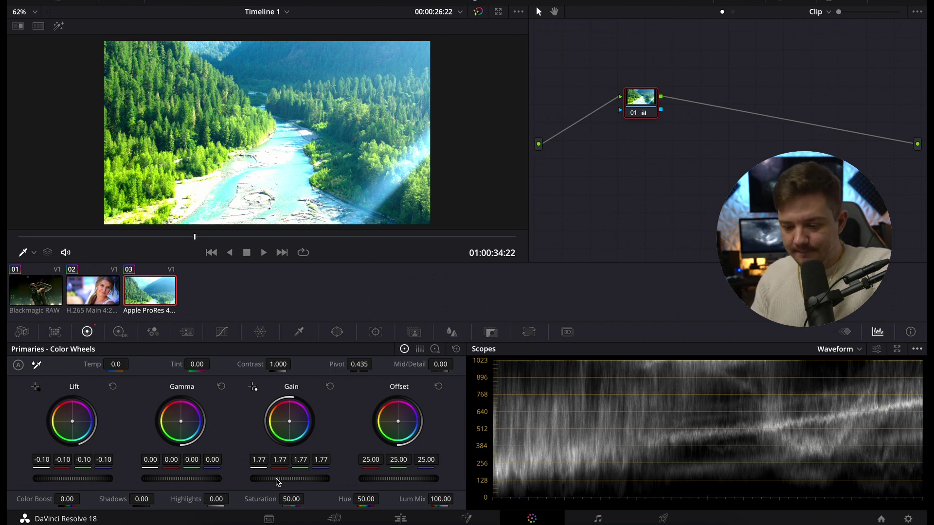
pyautogui.moveTo(276, 478); pyautogui.dragTo(253, 478)
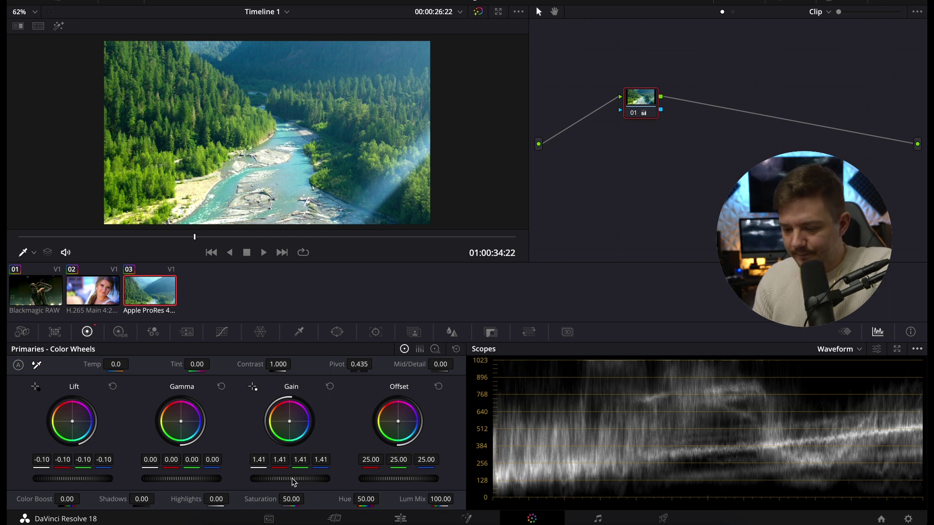
pyautogui.moveTo(292, 477); pyautogui.dragTo(273, 478)
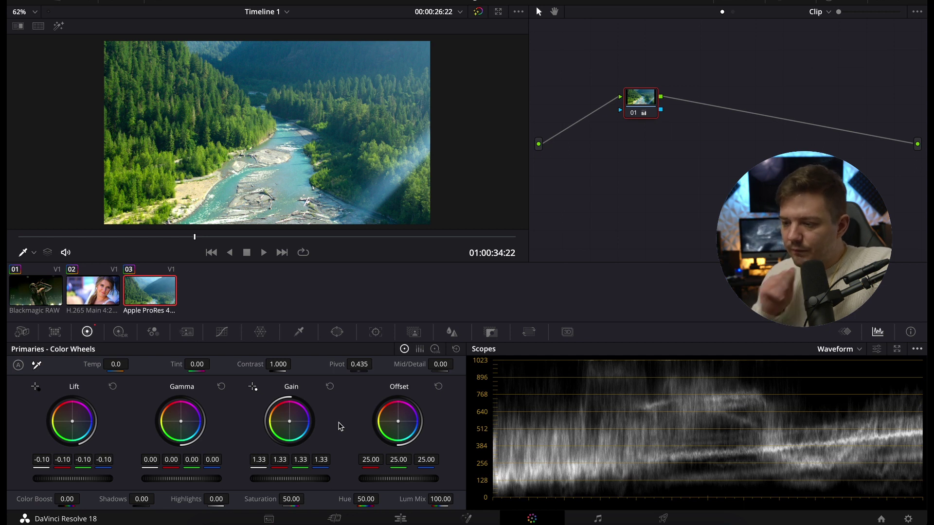
# - Add serial node 02 on the river clip, show the vectorscope, and test then reset green gain to 1.00
pyautogui.hotkey('alt', 's')
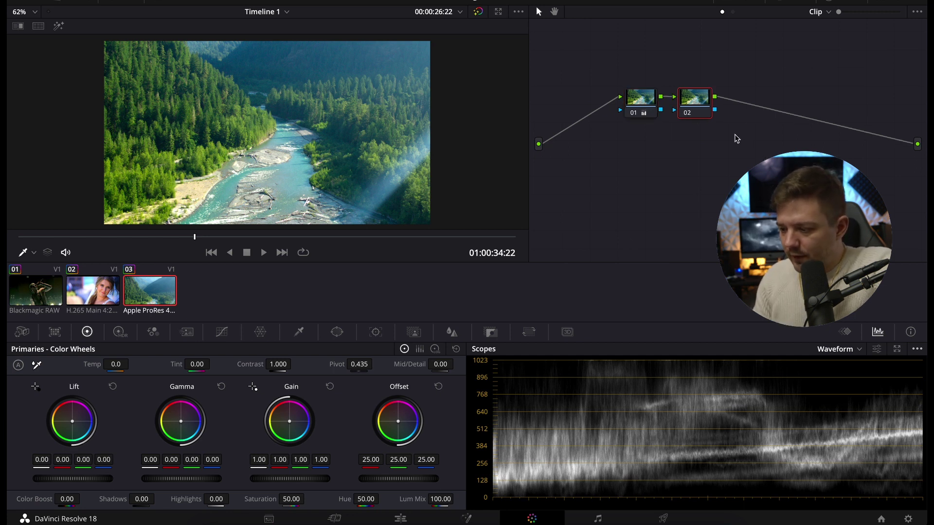
pyautogui.click(857, 350)
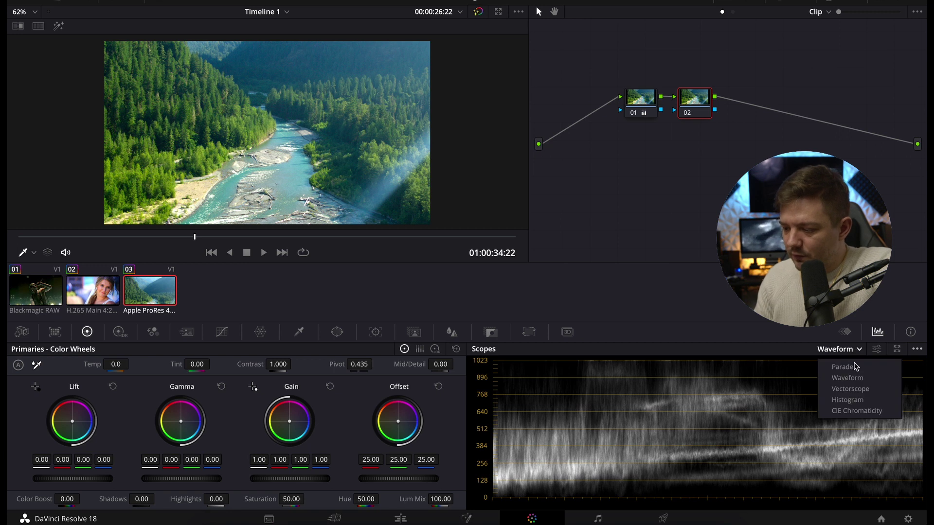
pyautogui.click(849, 389)
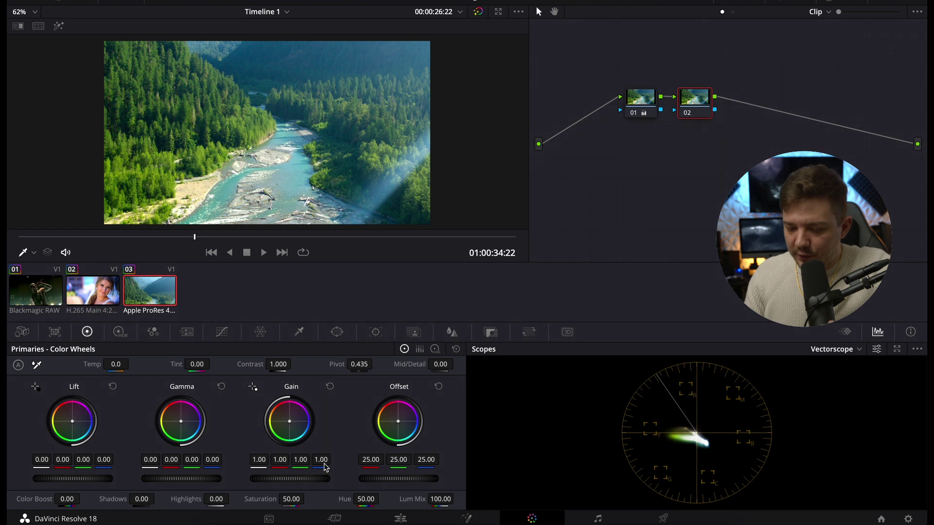
pyautogui.moveTo(300, 460); pyautogui.dragTo(334, 459)
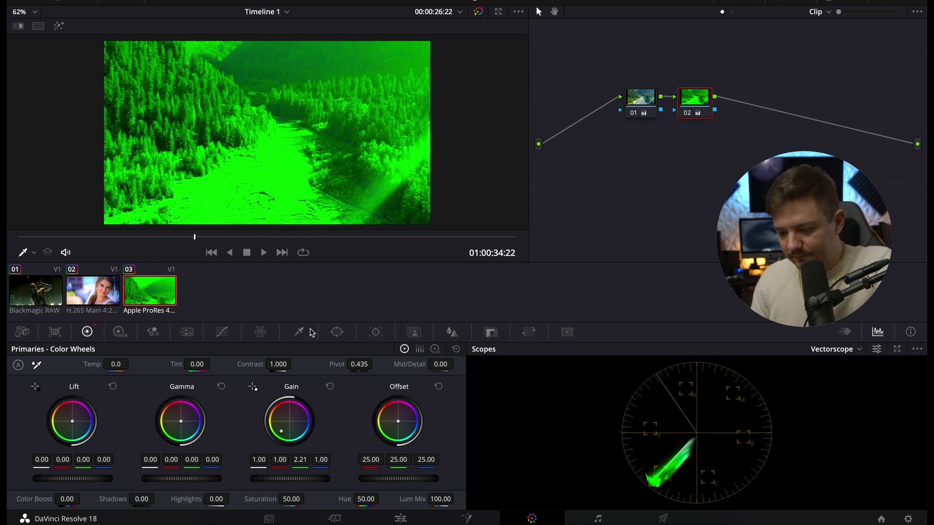
pyautogui.doubleClick(298, 461)
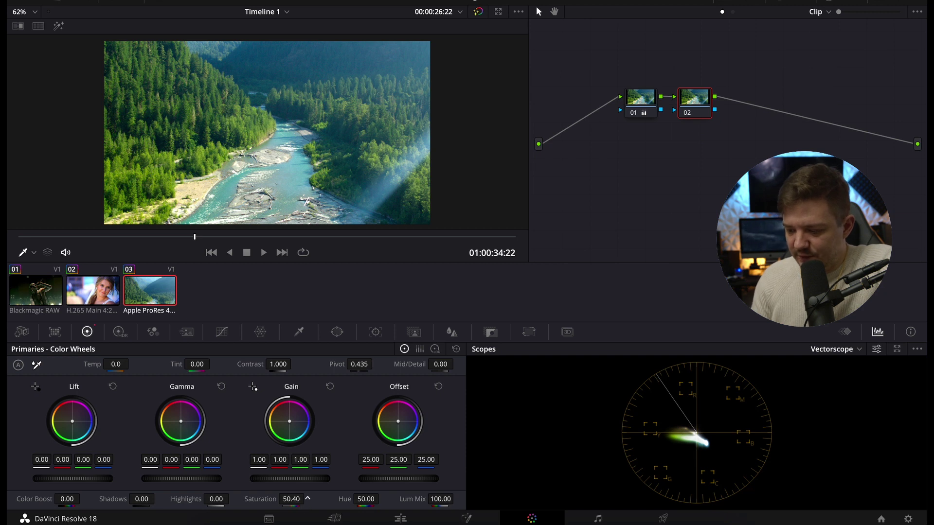
# - Push the river clip's saturation up to 100 while previewing playback, then undo back to 67.80
pyautogui.moveTo(307, 499); pyautogui.dragTo(307, 499)
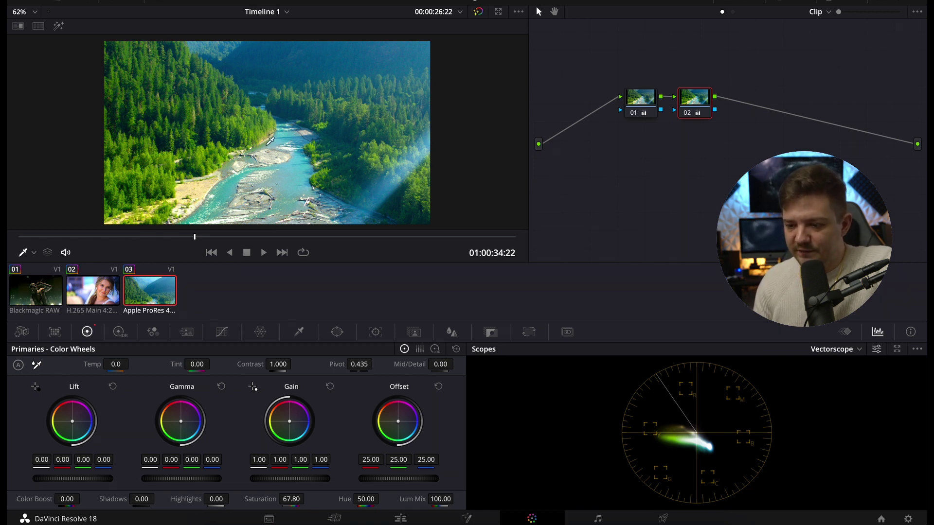
pyautogui.click(60, 237)
pyautogui.press('space')
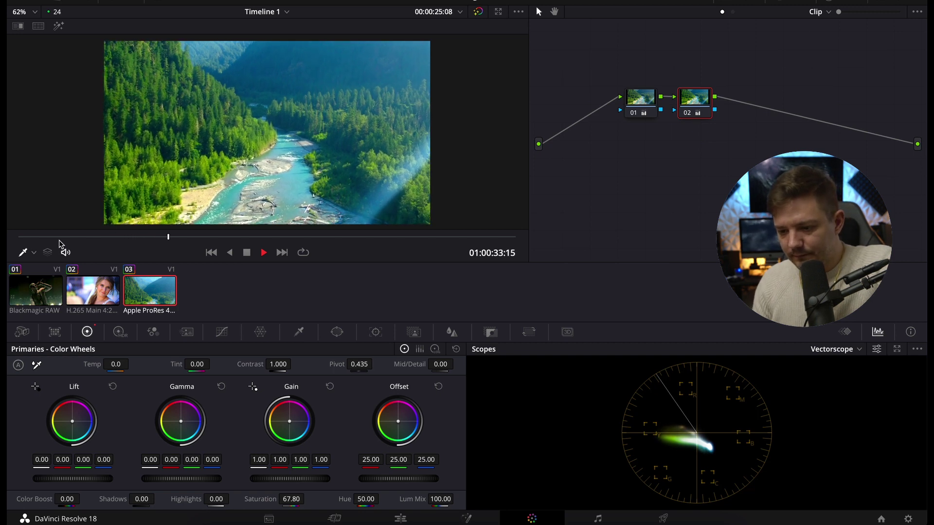
pyautogui.press('space')
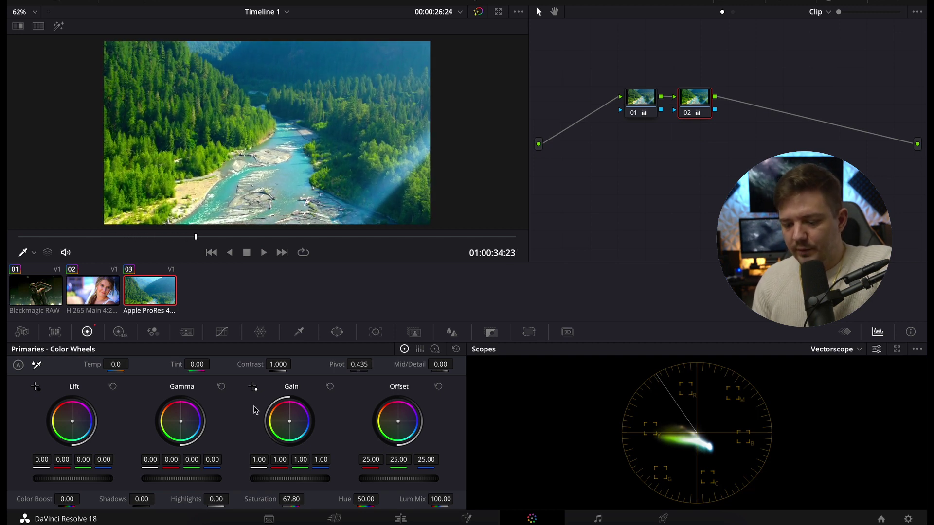
pyautogui.moveTo(287, 501); pyautogui.dragTo(308, 498)
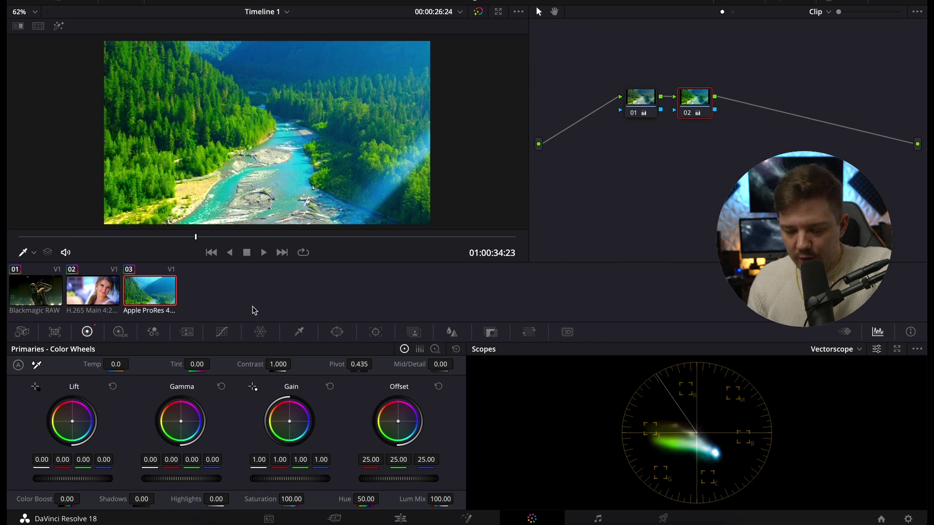
pyautogui.press('space')
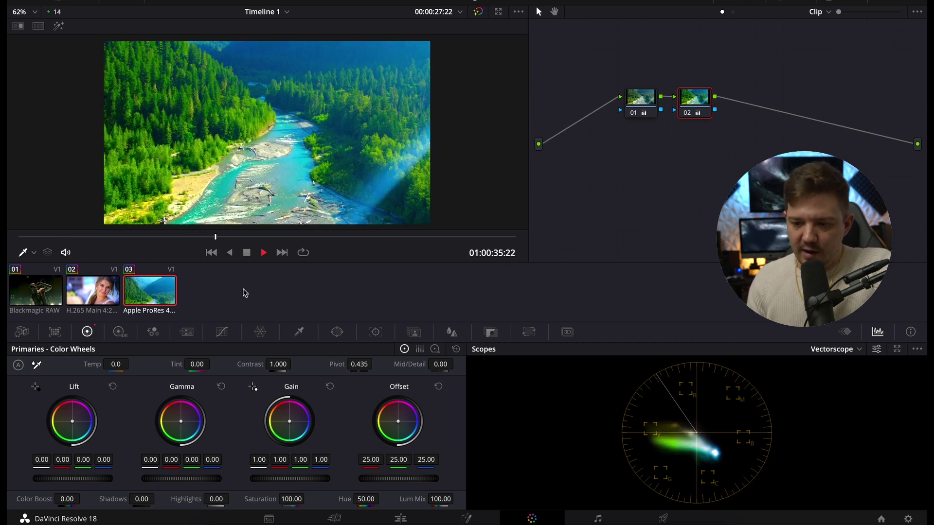
pyautogui.press('space')
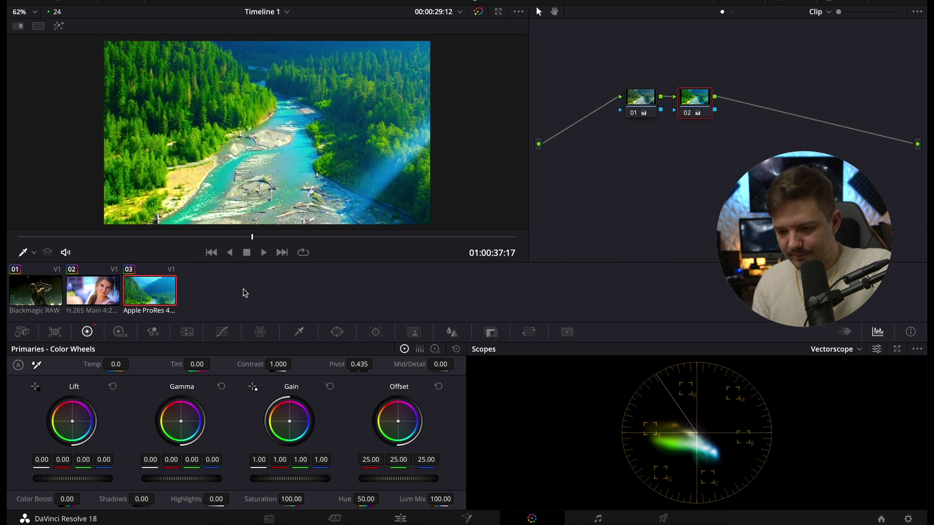
pyautogui.hotkey('ctrl', 'z')
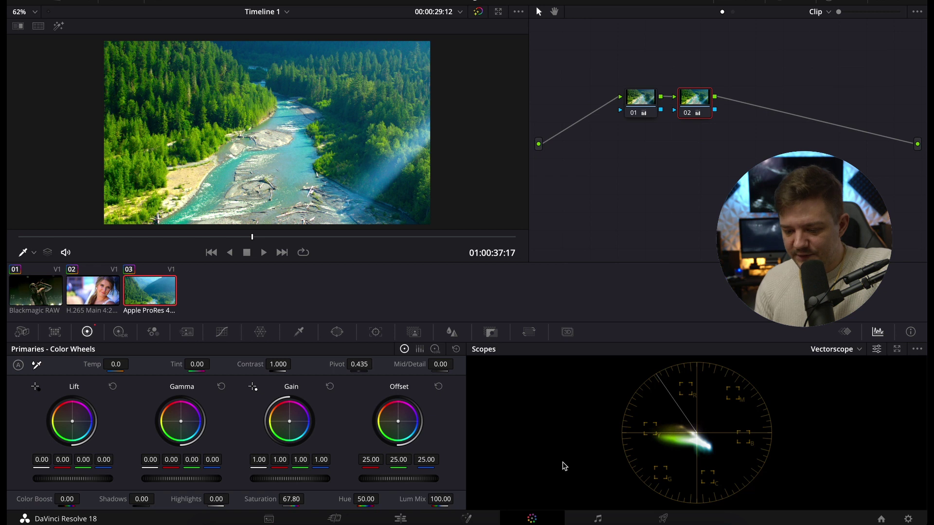
# - Settle node 02's saturation at 64.00 and play a short stretch from near the clip start
pyautogui.moveTo(307, 500)
pyautogui.mouseDown()
pyautogui.moveTo(292, 500)
pyautogui.moveTo(315, 499)
pyautogui.mouseUp()
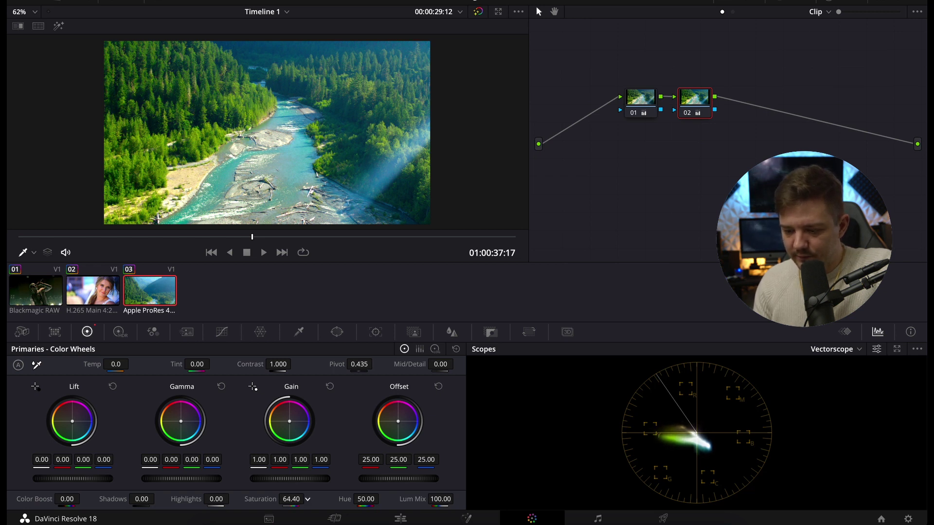
pyautogui.click(36, 237)
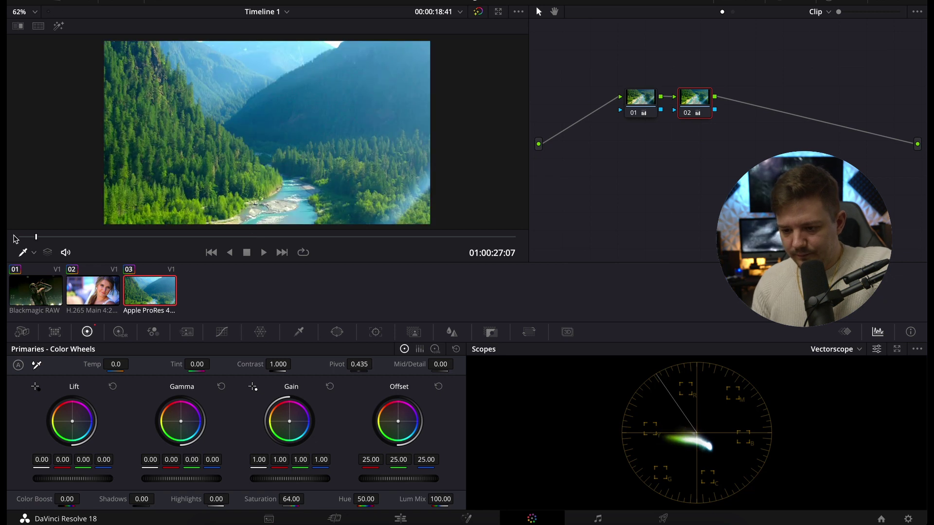
pyautogui.press('space')
pyautogui.press('space')
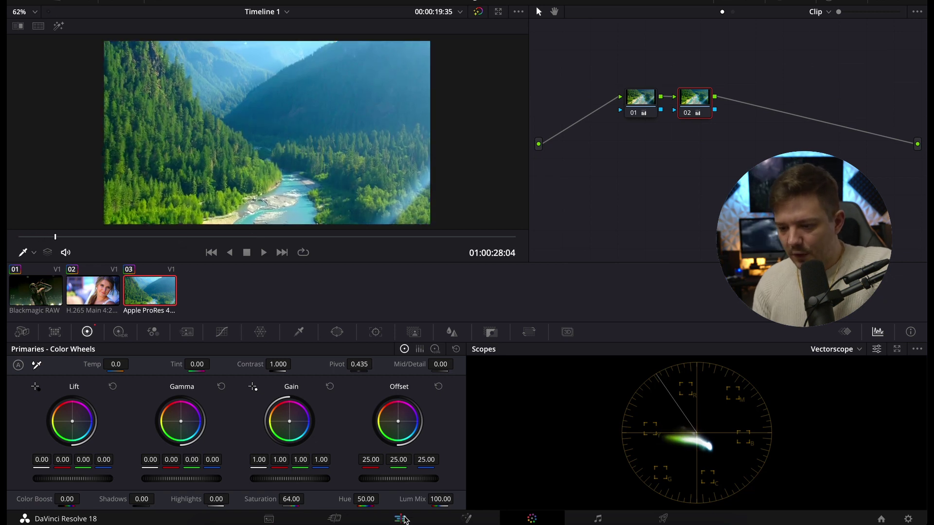
pyautogui.click(401, 519)
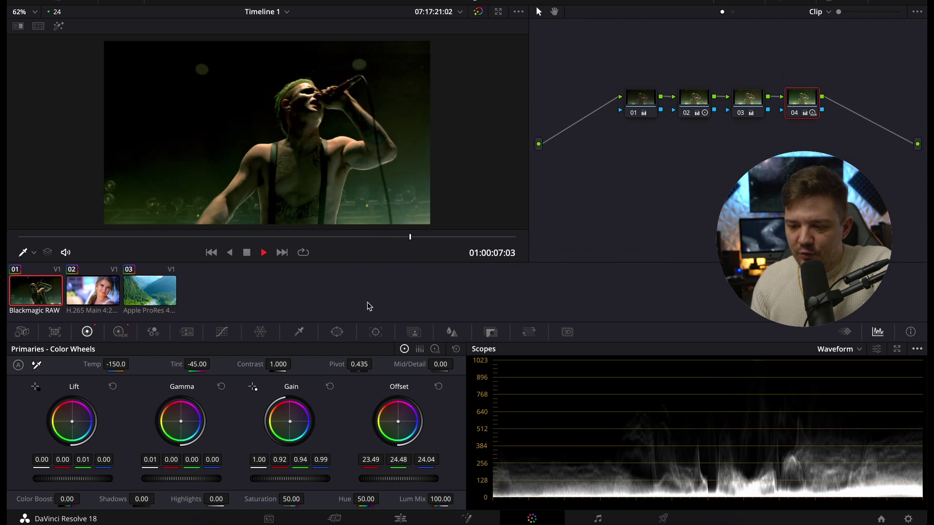
# - Step down to the H.265 wedding clip 02 in the clip strip
pyautogui.press('Down')
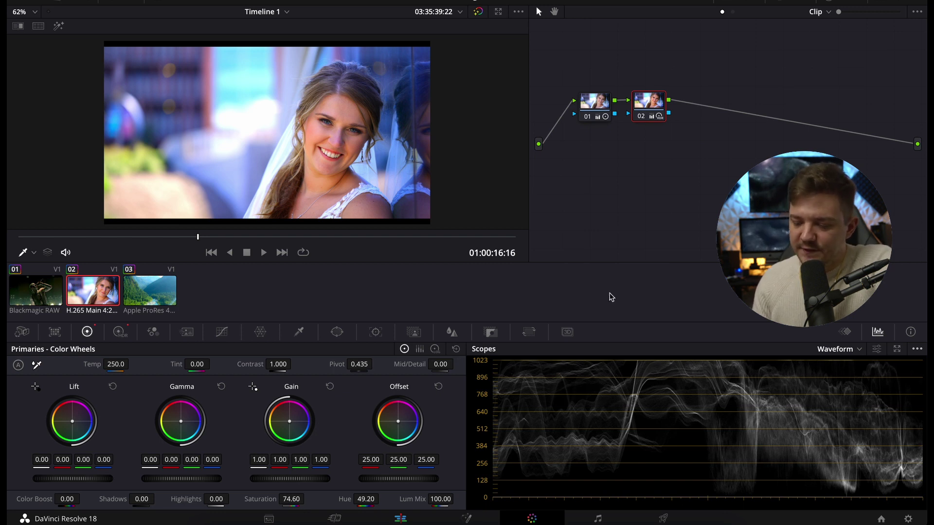
# - Compare the bride clip on the RGB Parade and Waveform scopes, ending on the Parade view
pyautogui.click(858, 349)
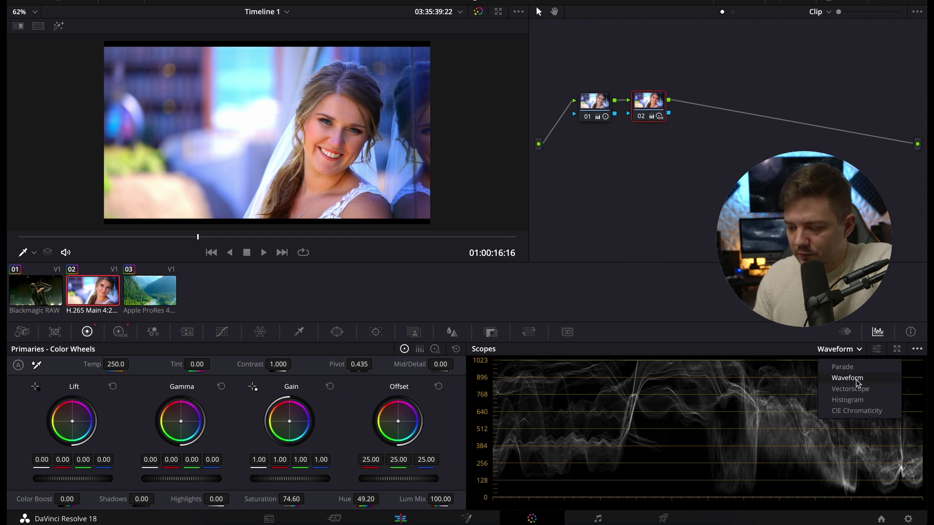
pyautogui.click(851, 389)
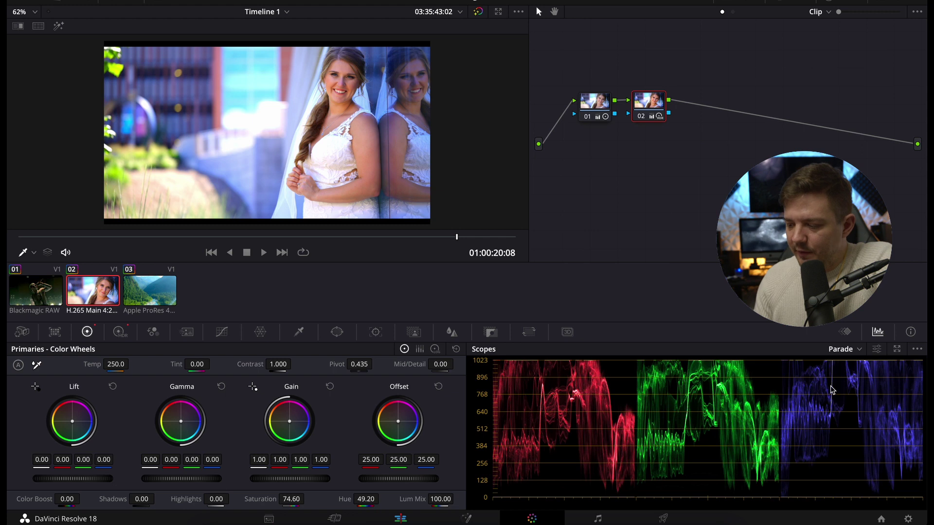
pyautogui.click(849, 351)
pyautogui.click(857, 380)
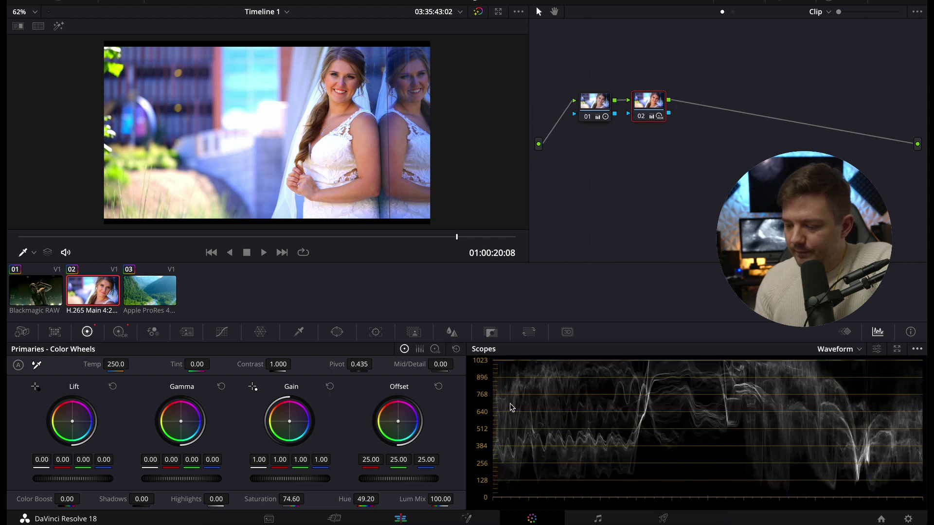
pyautogui.click(840, 349)
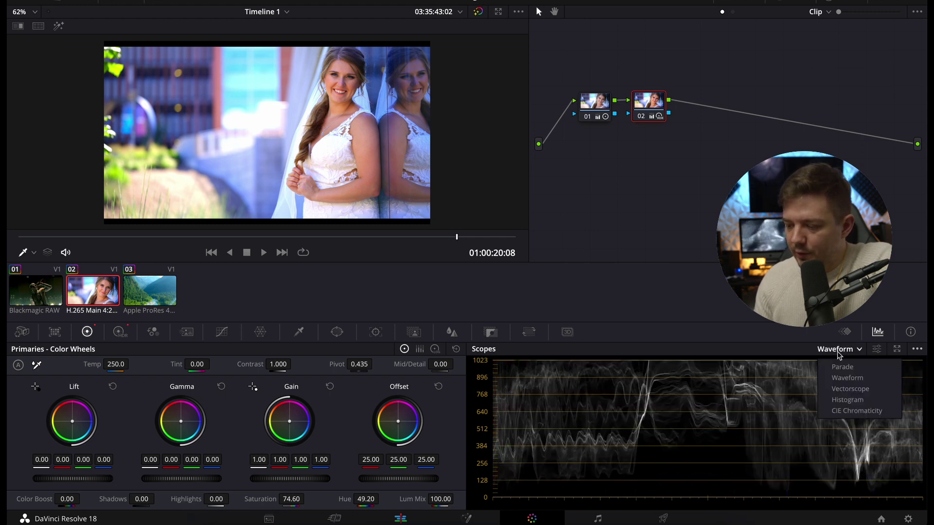
pyautogui.click(844, 367)
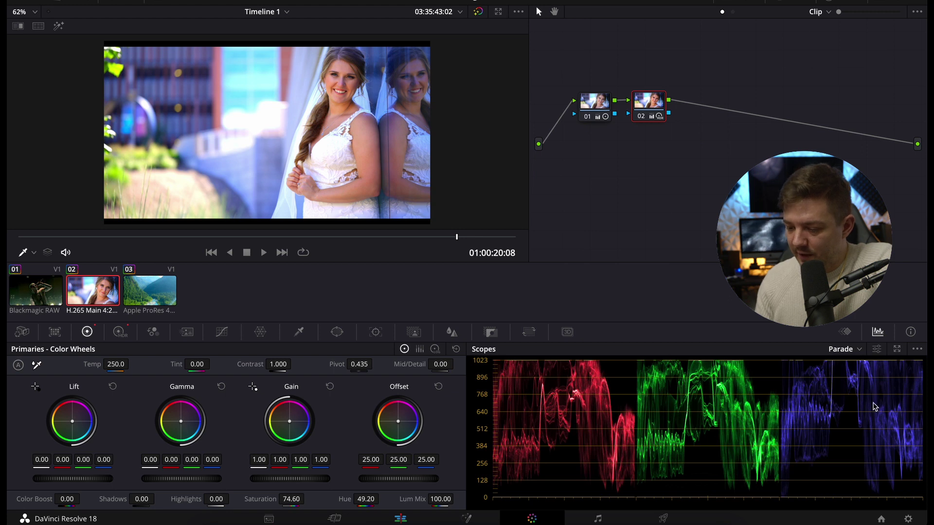